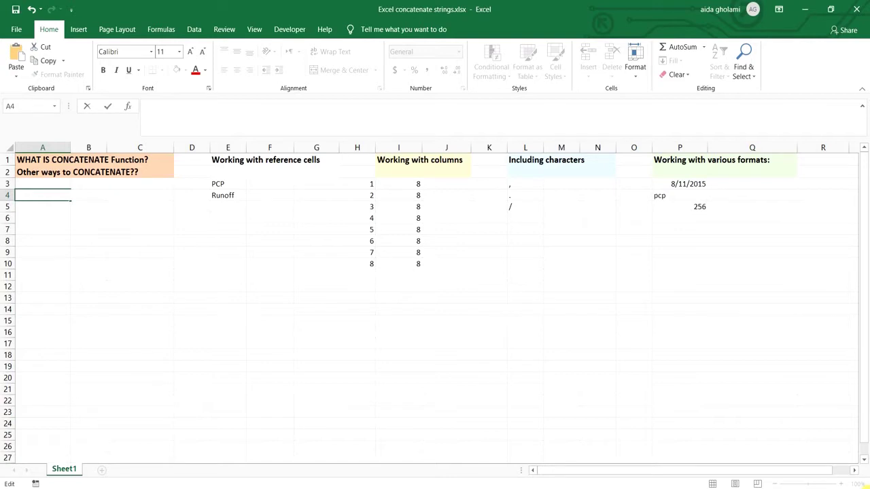
- Enter =CONCAT("I","am",25) in A4 so it displays Iam25
type("=con")
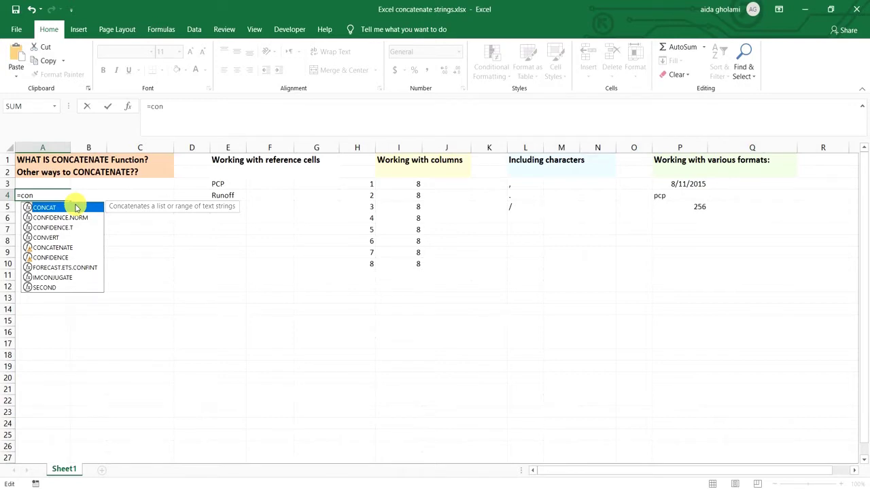
double_click(75, 207)
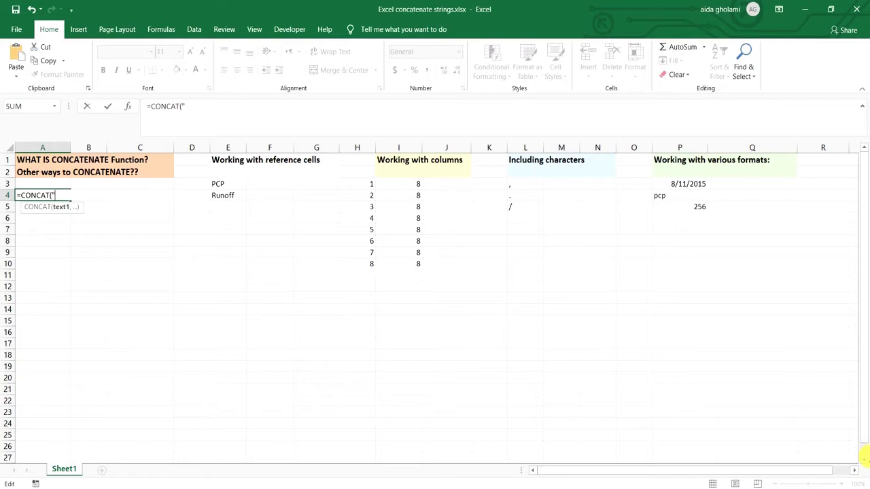
type("I\",\"am\"")
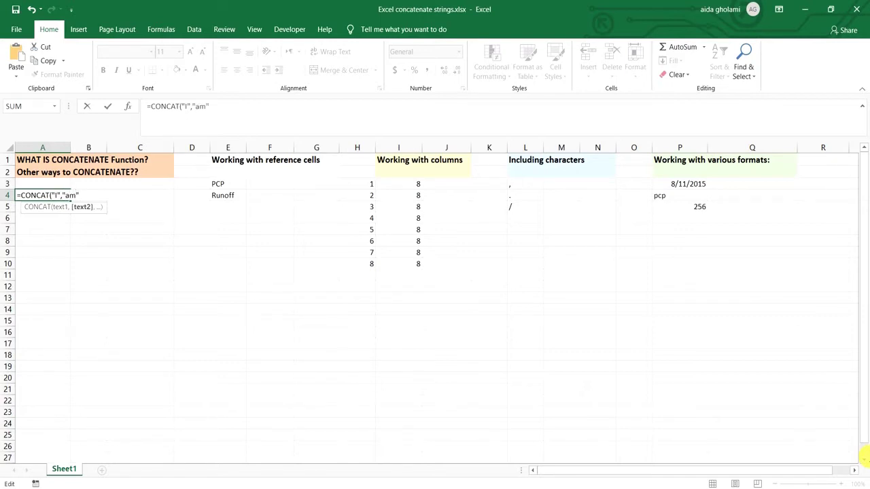
type(",25")
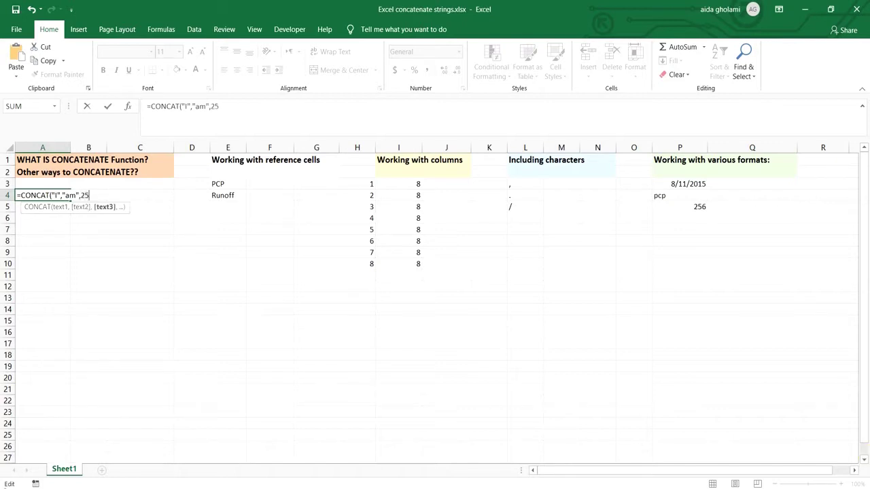
type(")")
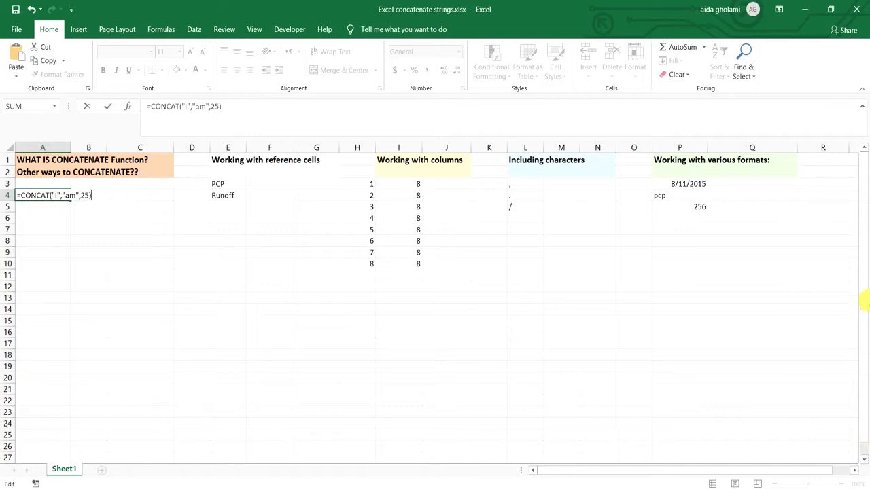
key("Return")
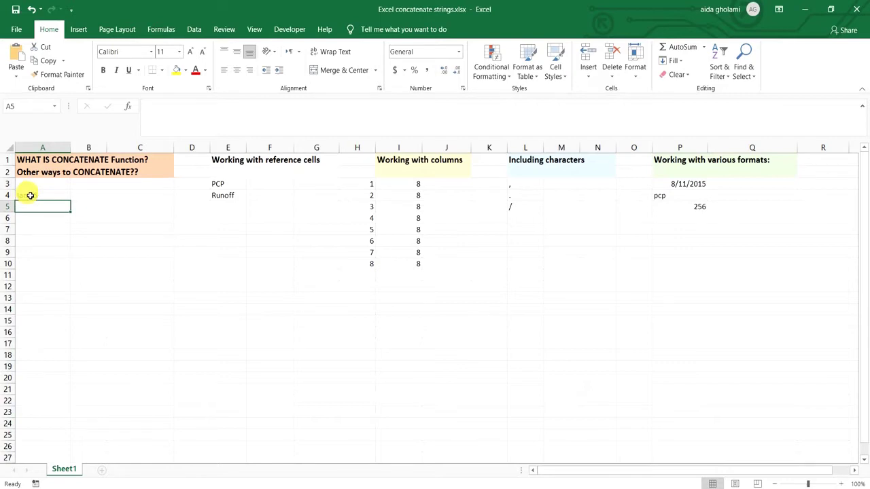
- Change A4's formula to =CONCAT(E3,25) so it shows PCP25
double_click(34, 196)
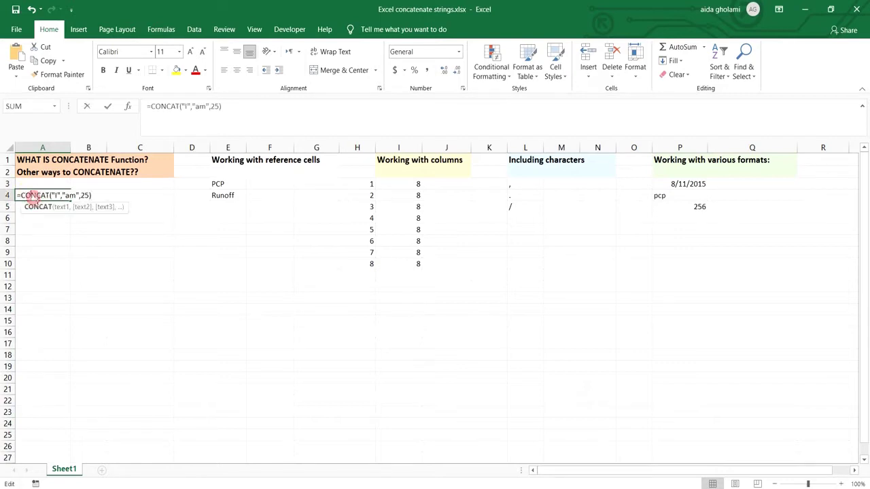
left_click(58, 194)
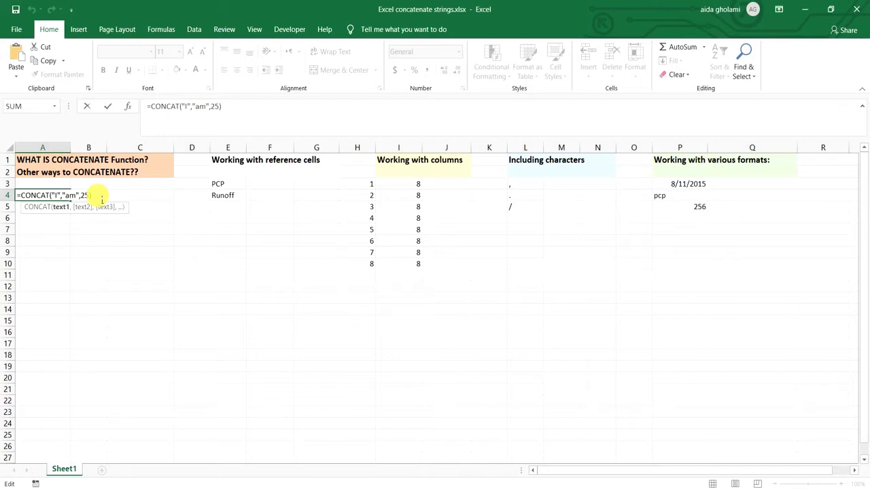
left_click_drag(102, 199, 60, 196)
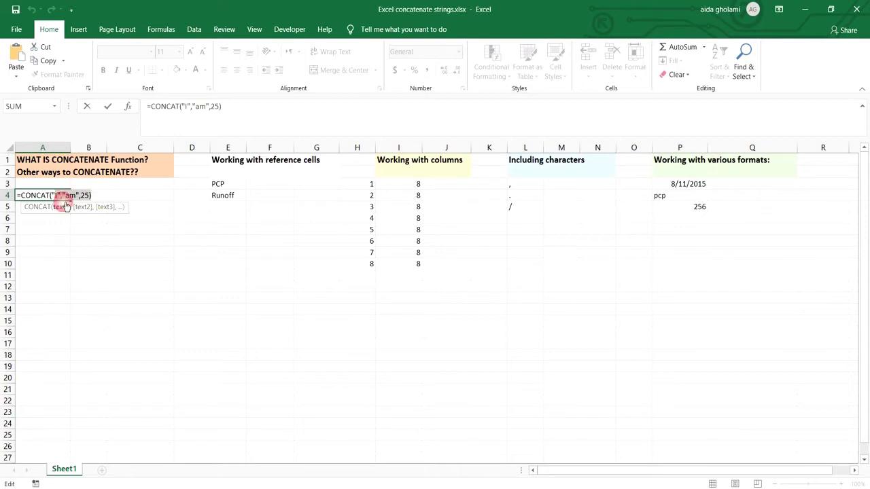
key("BackSpace")
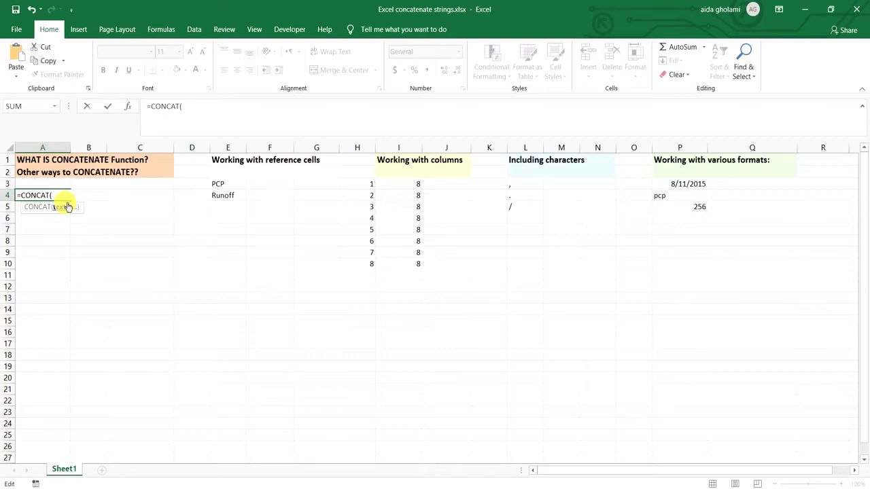
type("i")
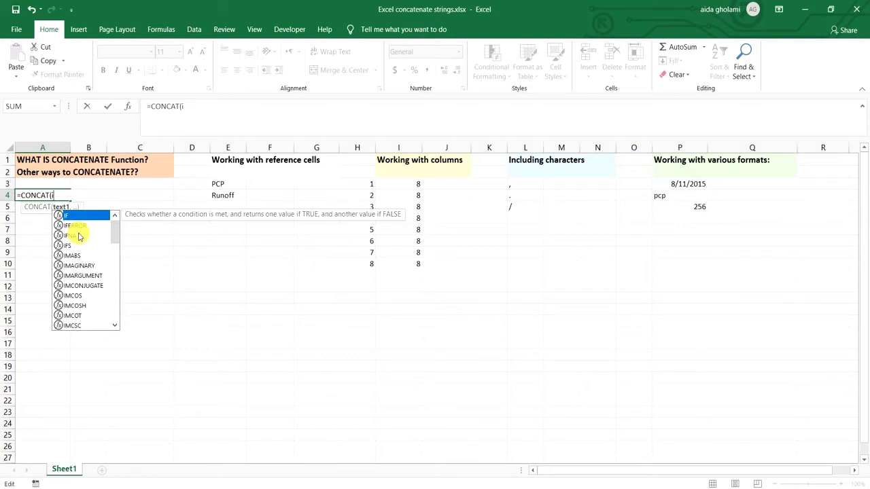
key("BackSpace")
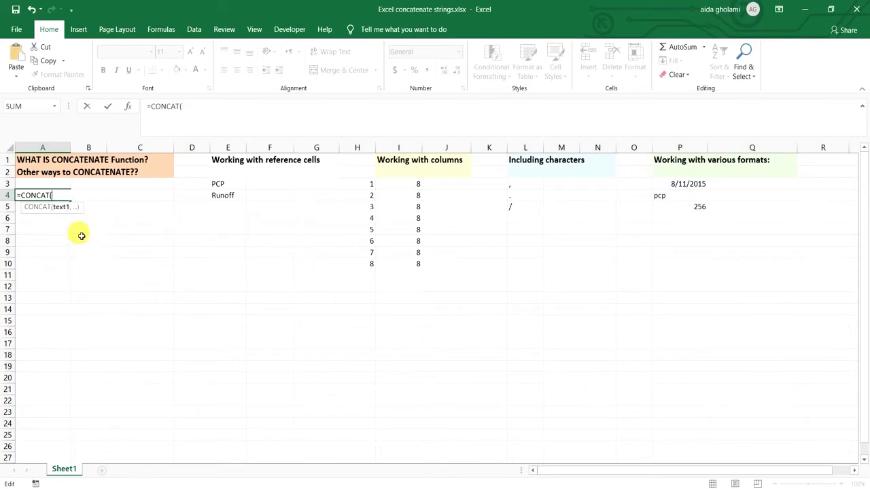
left_click(226, 185)
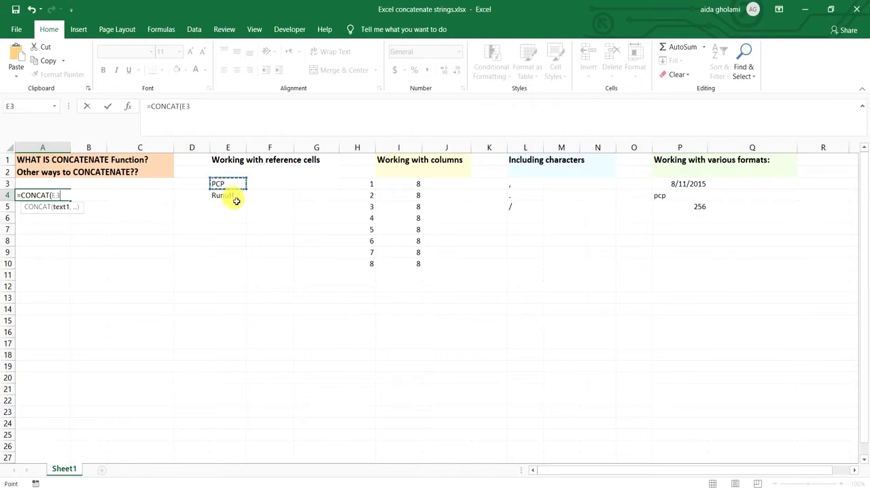
type(",")
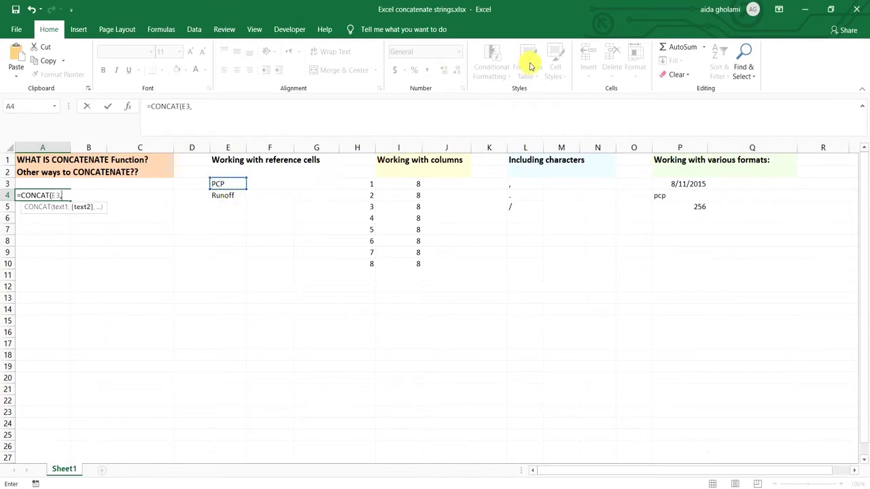
type("25")
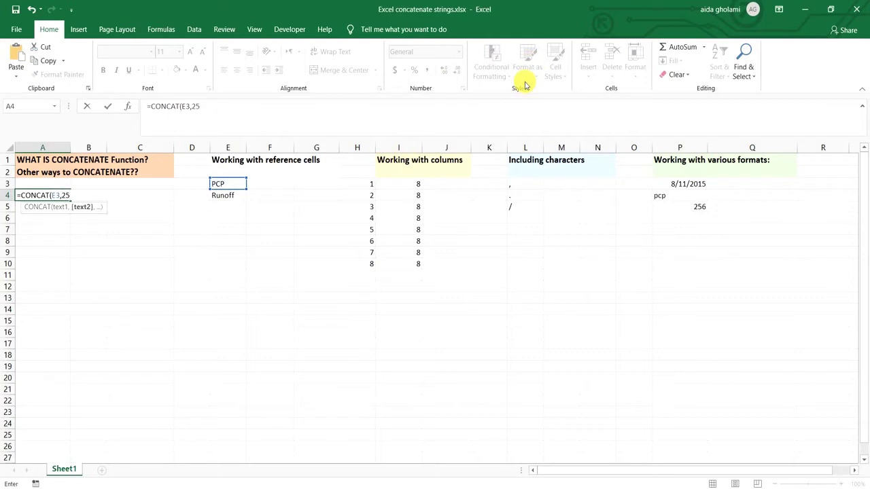
type(")")
key("Return")
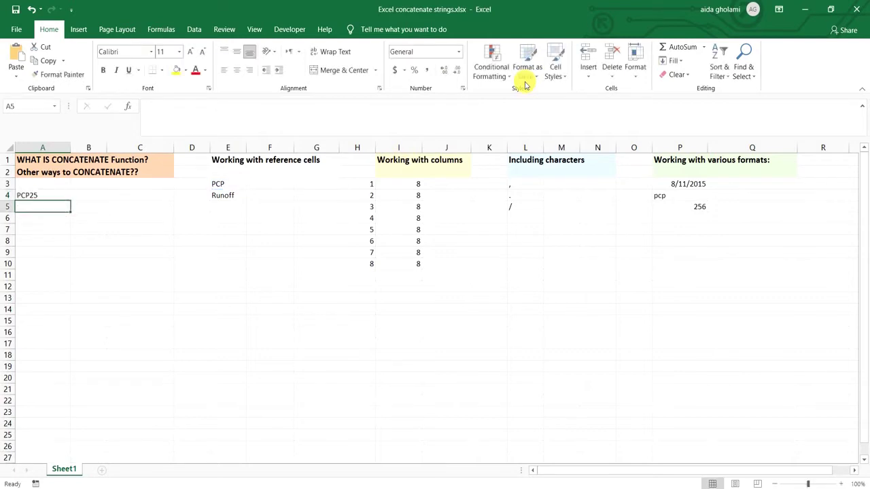
- Delete the whole formula from A4, leaving the cell empty
left_click(59, 196)
double_click(72, 198)
left_click_drag(73, 197, 16, 197)
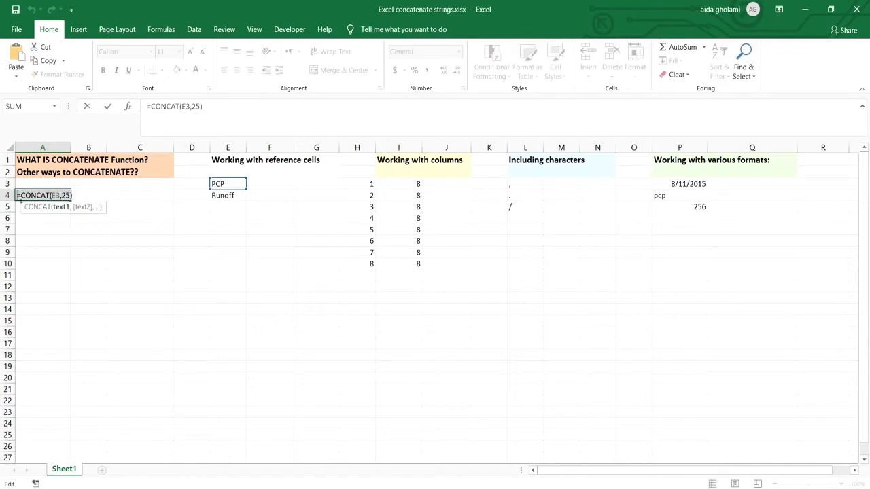
key("BackSpace")
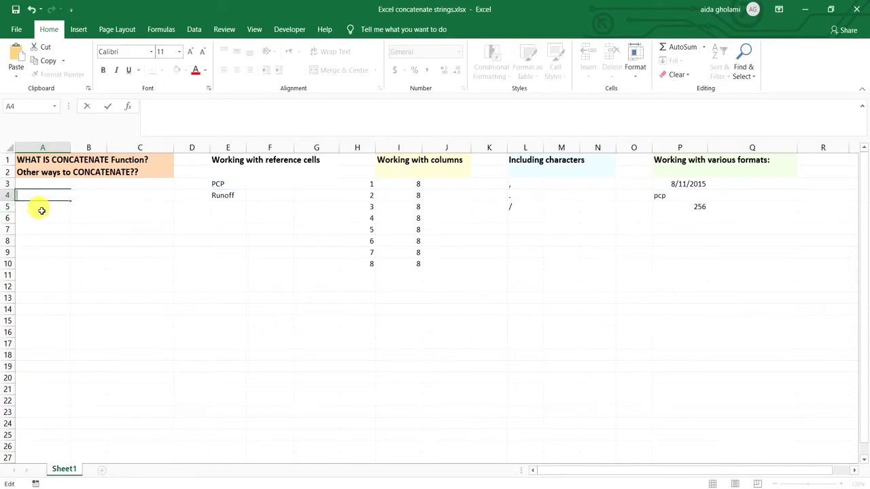
- Enter ="I"&"am"&25 in A5 so it displays Iam25 using ampersands
left_click(42, 210)
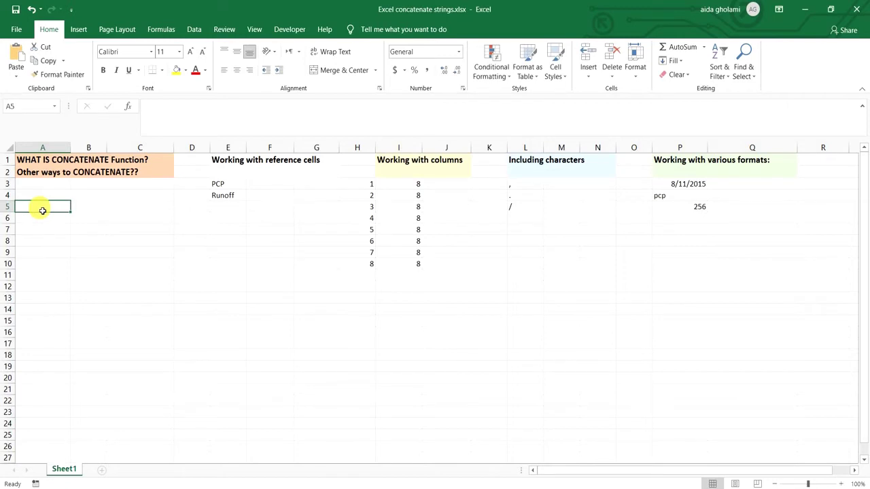
type("&")
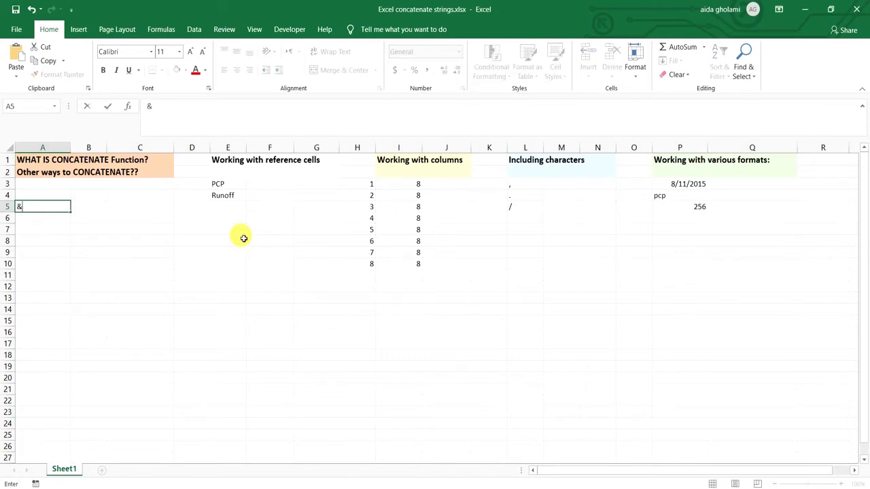
key("BackSpace")
type("=")
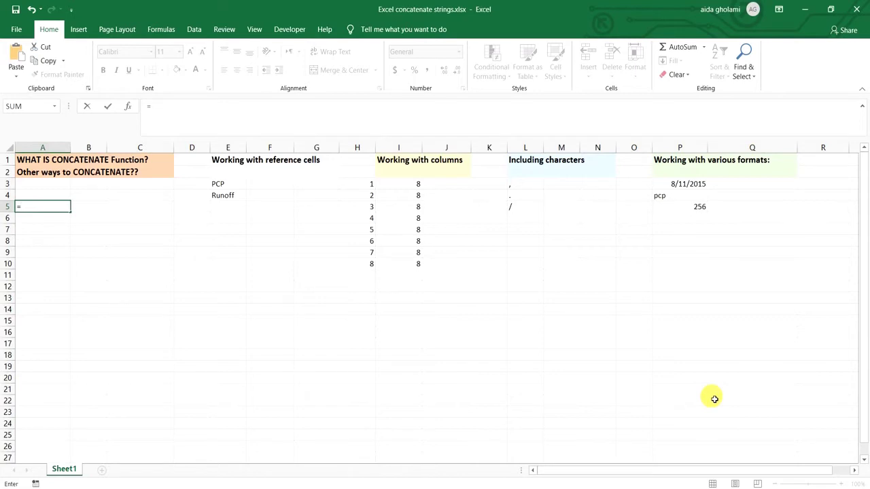
type("\"I\"&\"am\"&25")
key("Return")
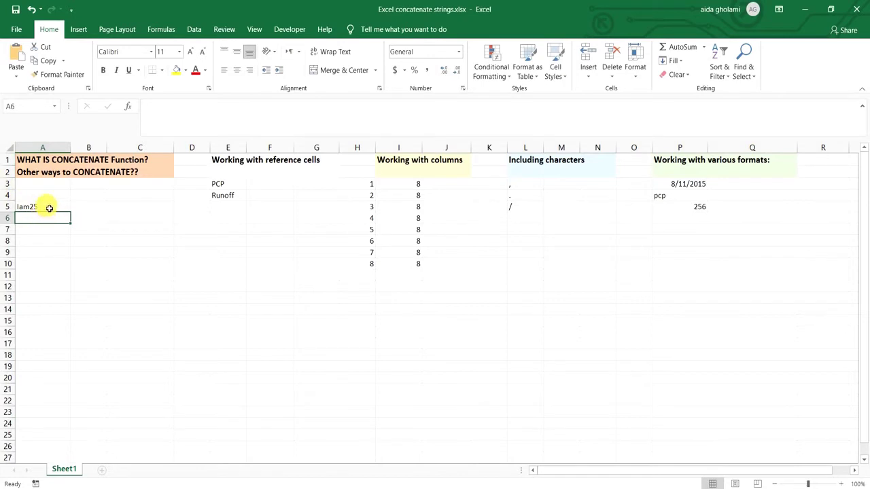
double_click(50, 206)
key("Return")
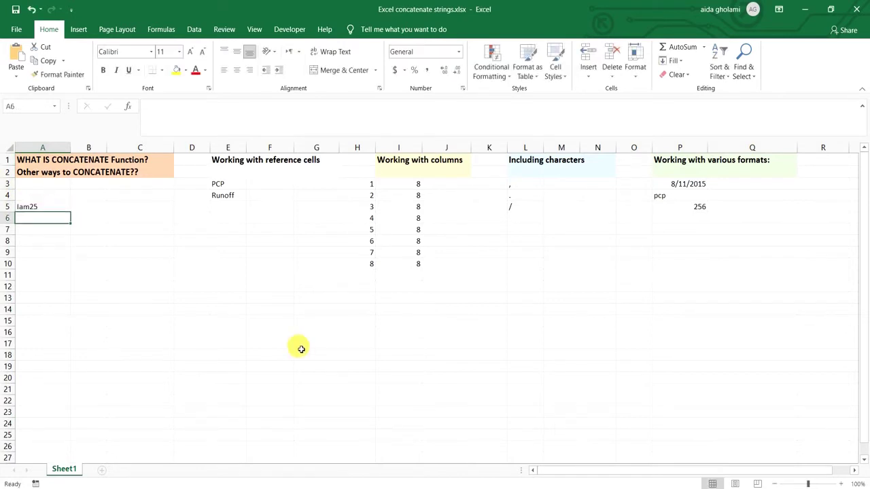
- Enter =CONCAT(E3,E4) in F3 so it displays PCPRunoff
left_click(119, 229)
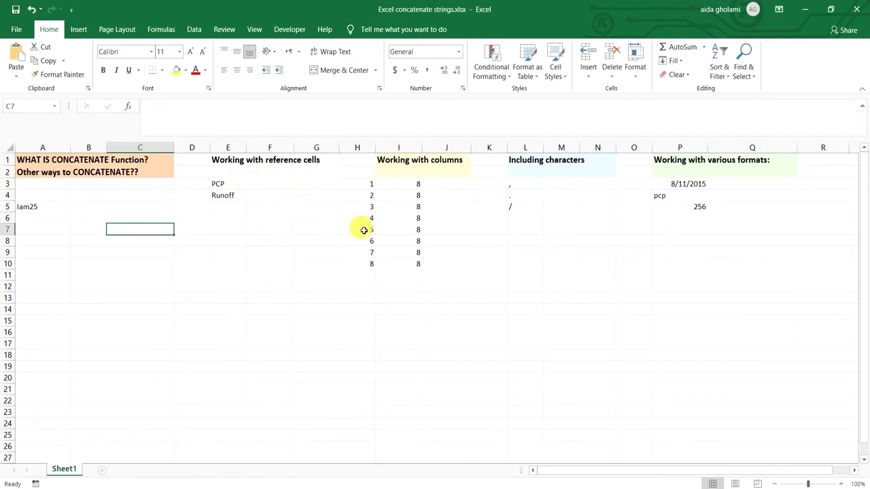
left_click(280, 185)
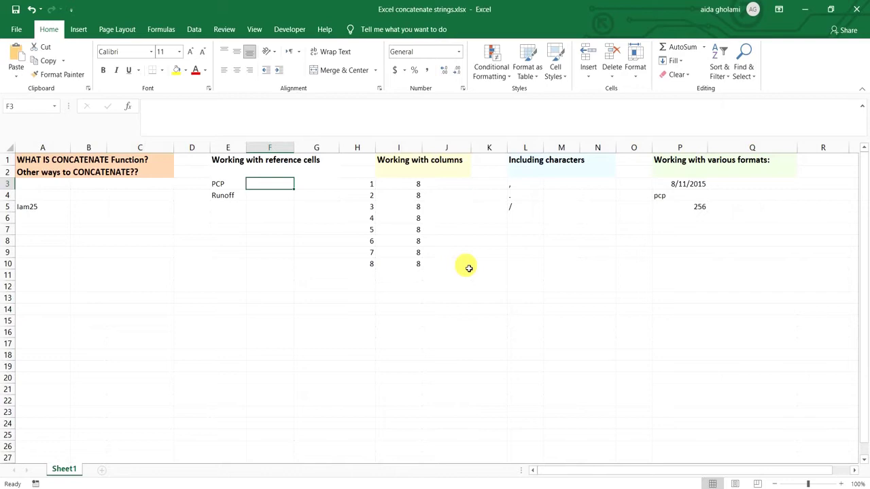
type("=")
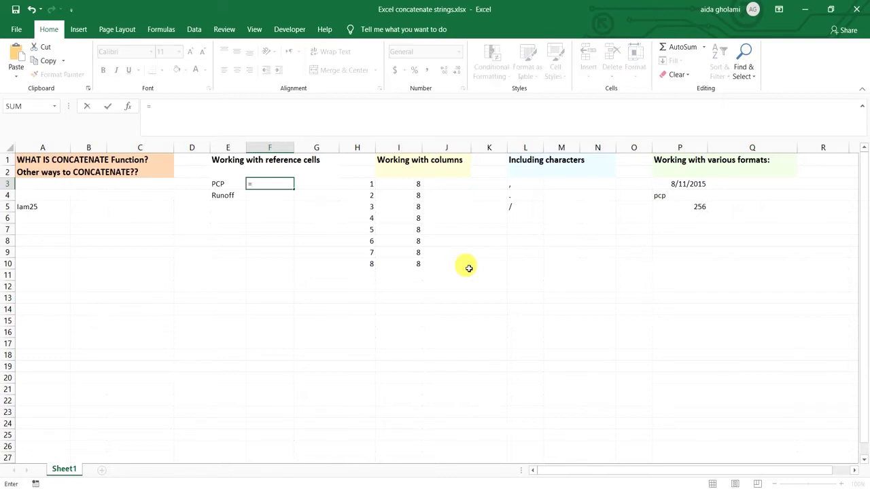
type("con")
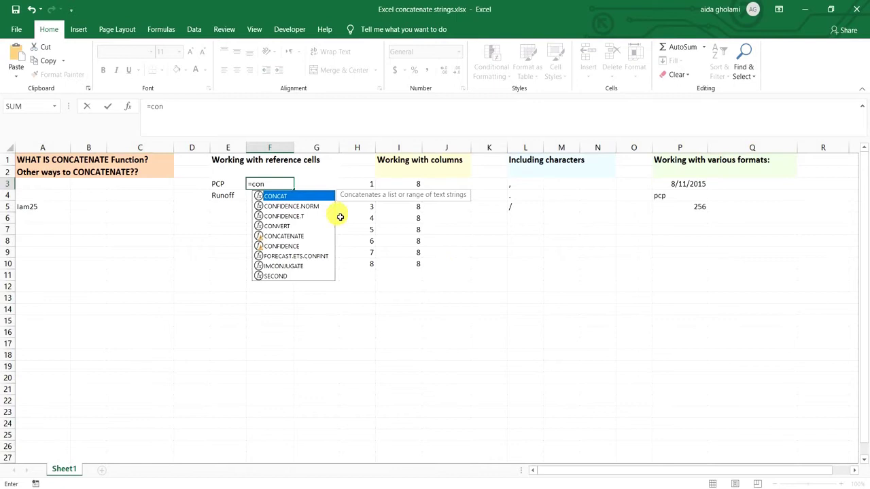
double_click(324, 197)
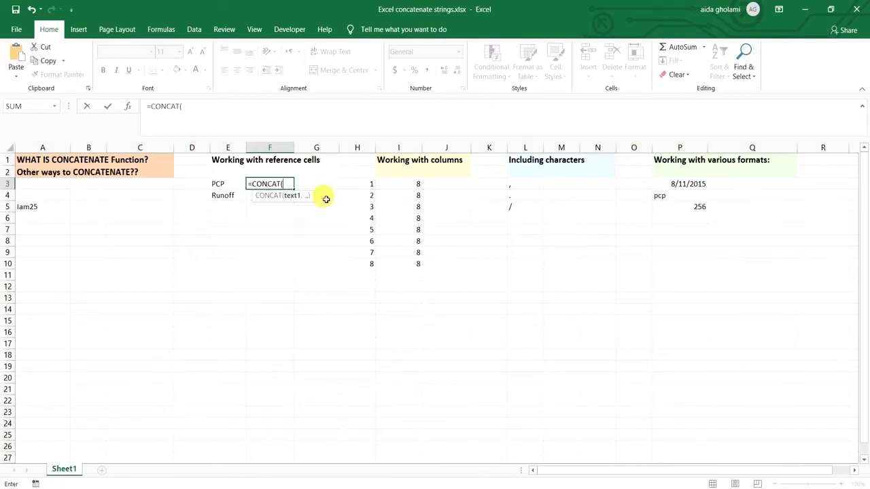
left_click(226, 183)
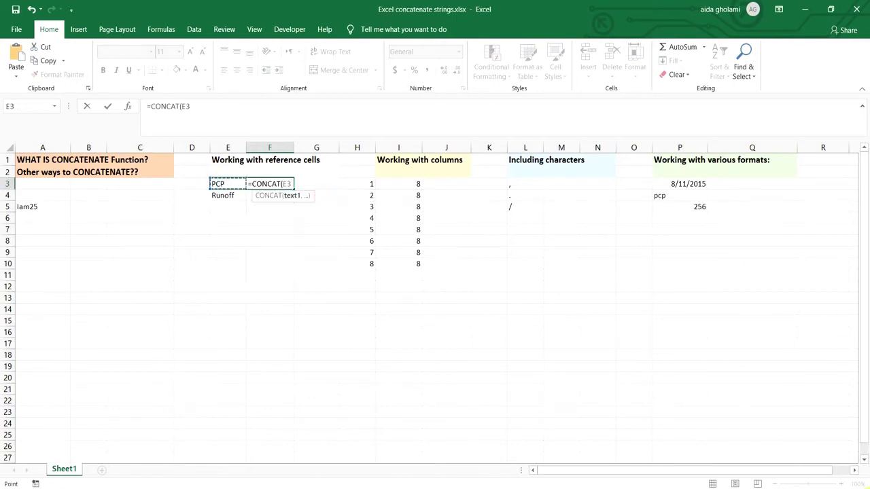
type(",")
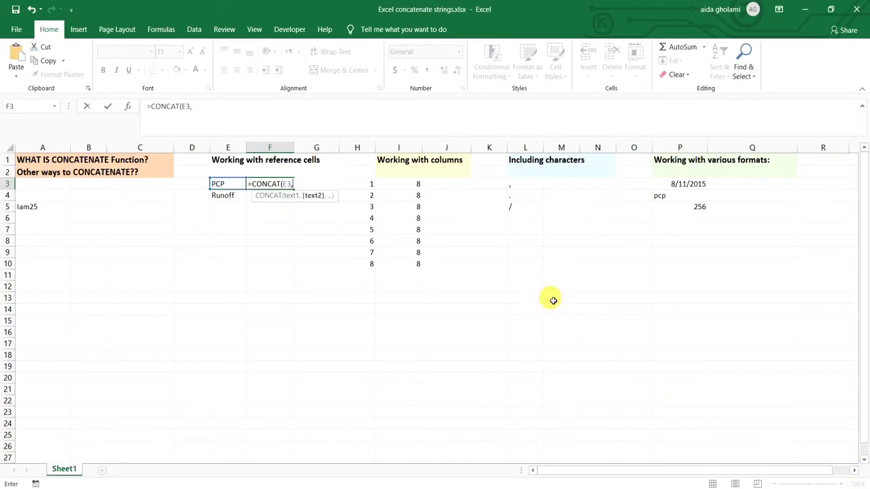
left_click(232, 197)
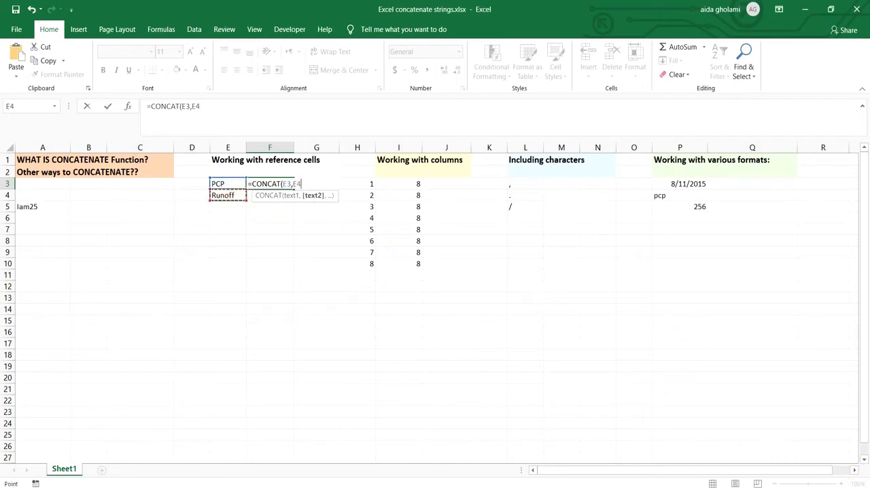
type(")")
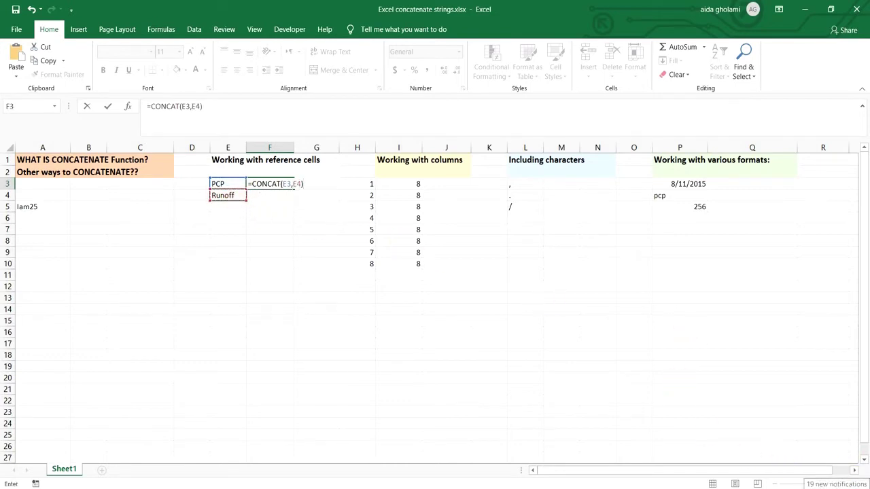
key("Return")
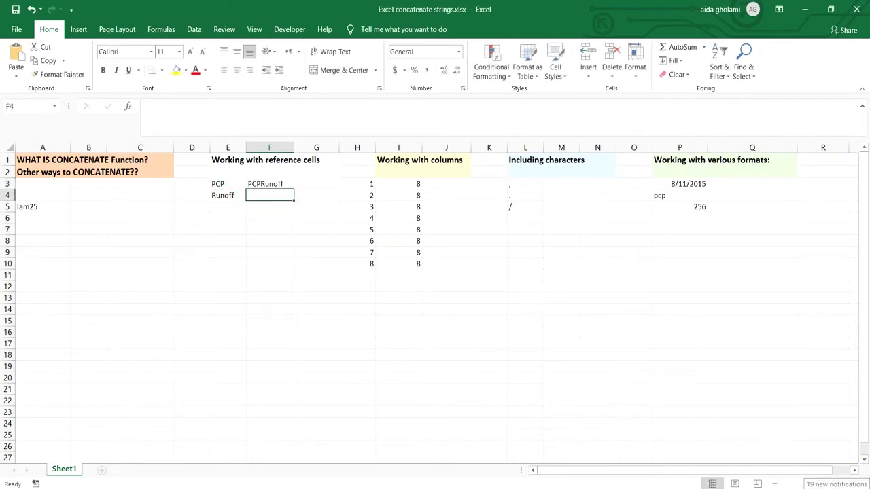
- Add a quoted space argument to F3's formula, =CONCAT(E3," ",E4), showing PCP Runoff
left_click(269, 189)
key("F2")
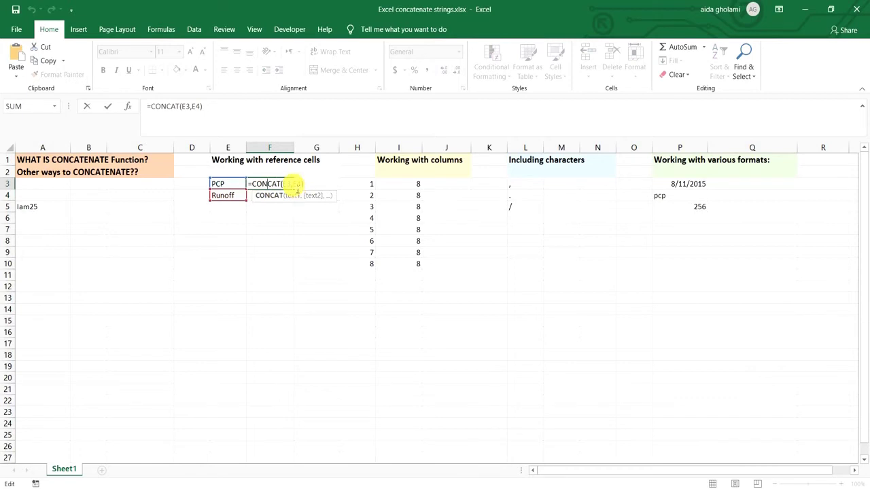
left_click(293, 185)
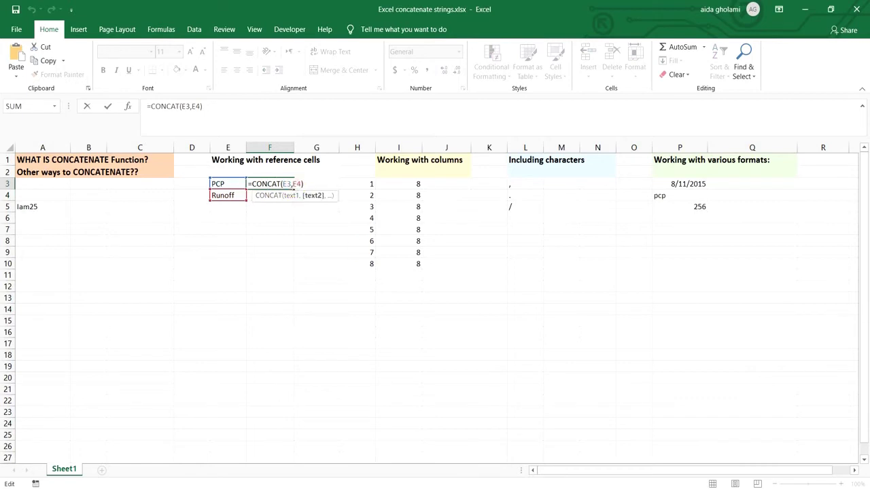
type("\"")
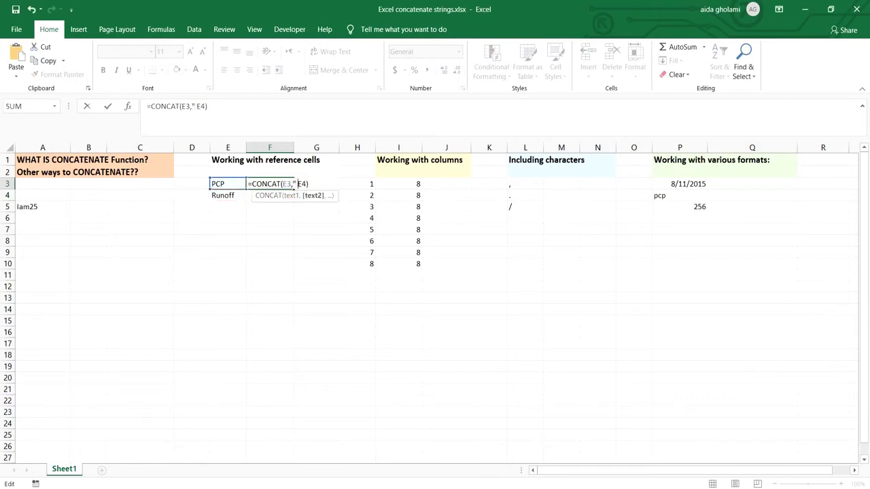
type(" \",")
key("Return")
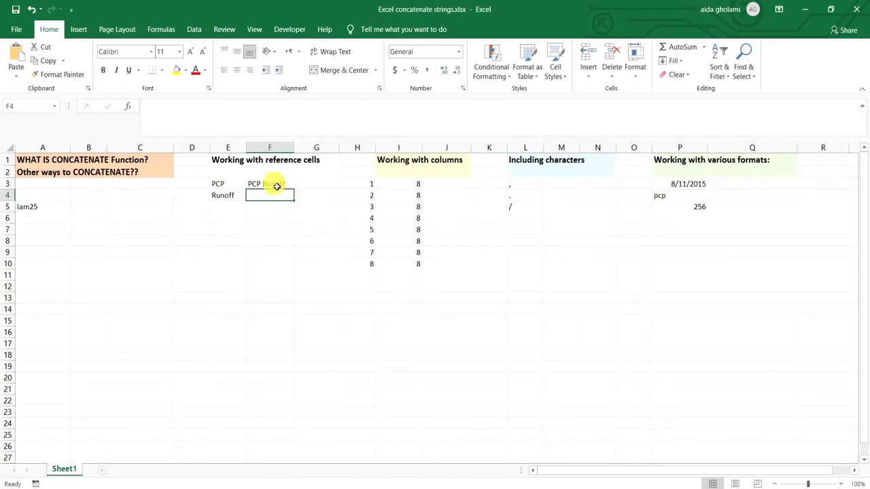
left_click(347, 213)
left_click(418, 166)
left_click(434, 187)
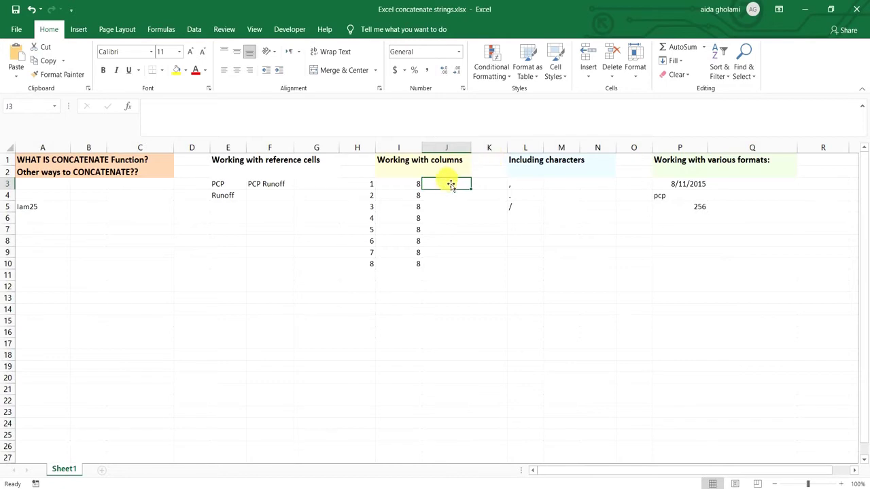
- Enter =CONCAT(H3:H10,"/",I3:I10) in J3, giving 12345678/88888888
left_click_drag(449, 183, 449, 264)
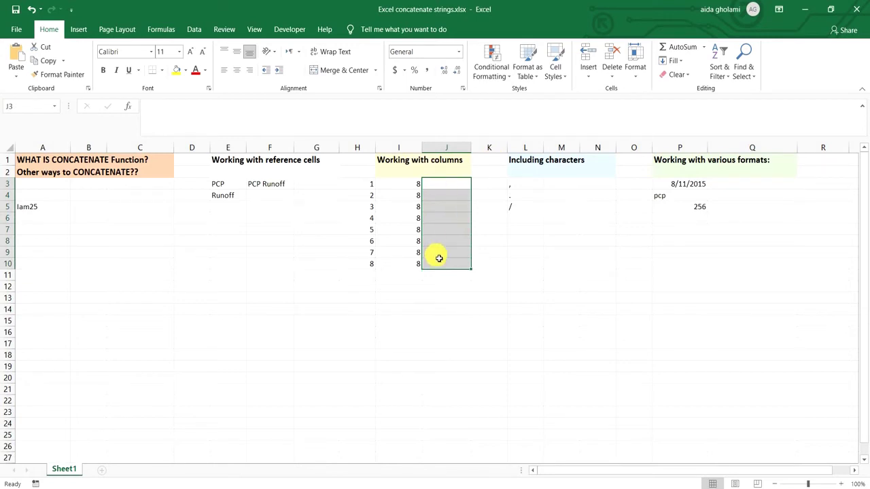
left_click(341, 113)
type("=")
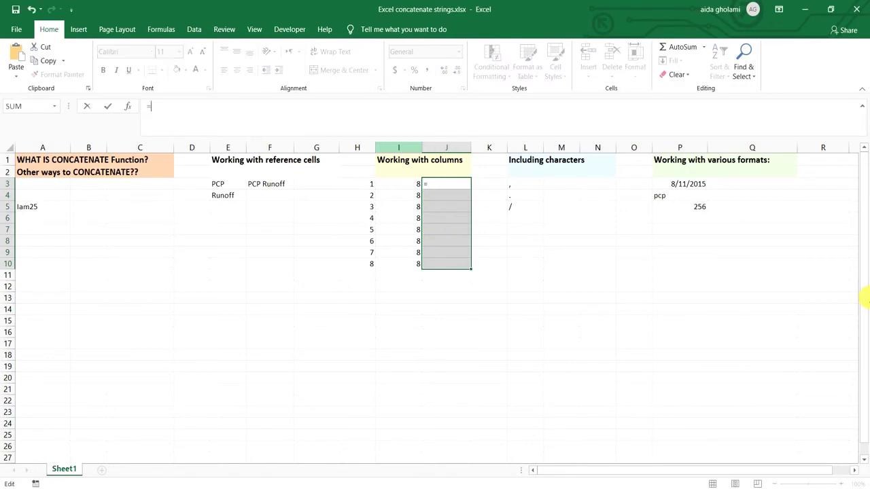
type("con")
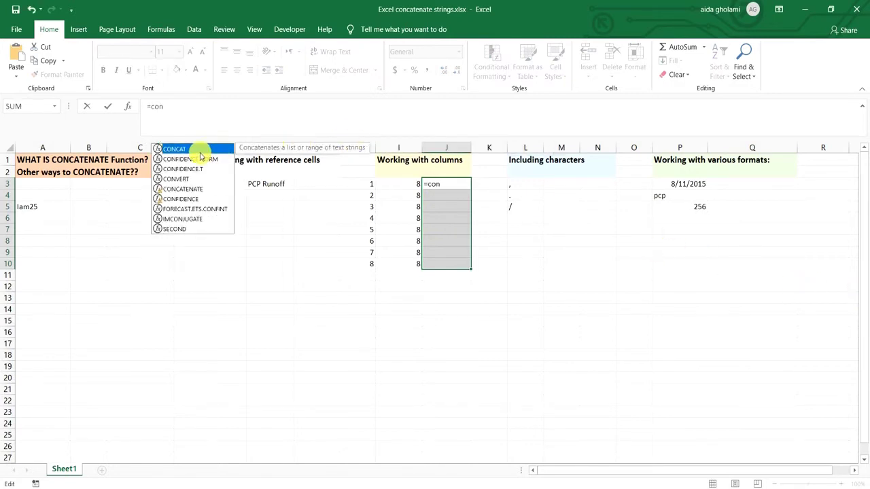
double_click(200, 149)
left_click_drag(366, 189, 361, 265)
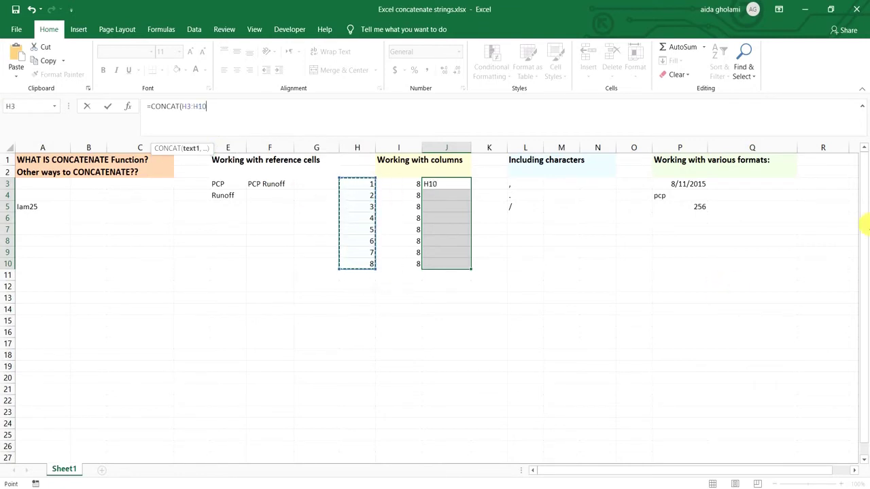
type(",")
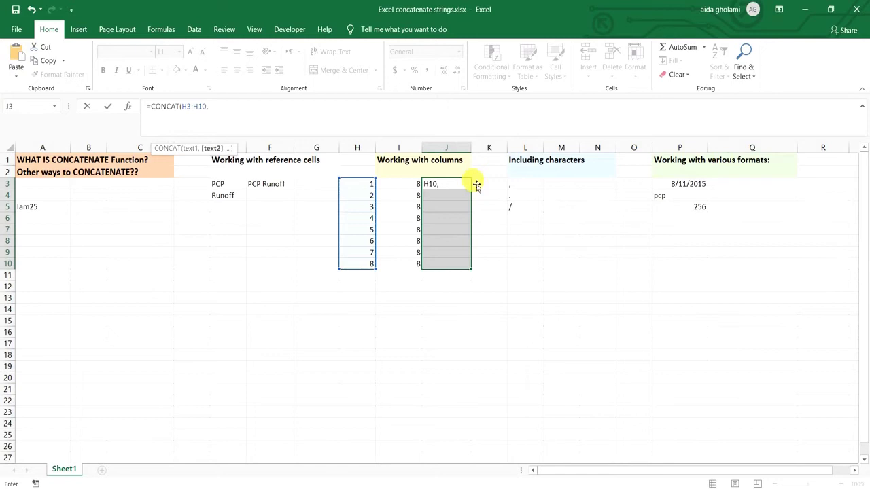
type("\"/\"")
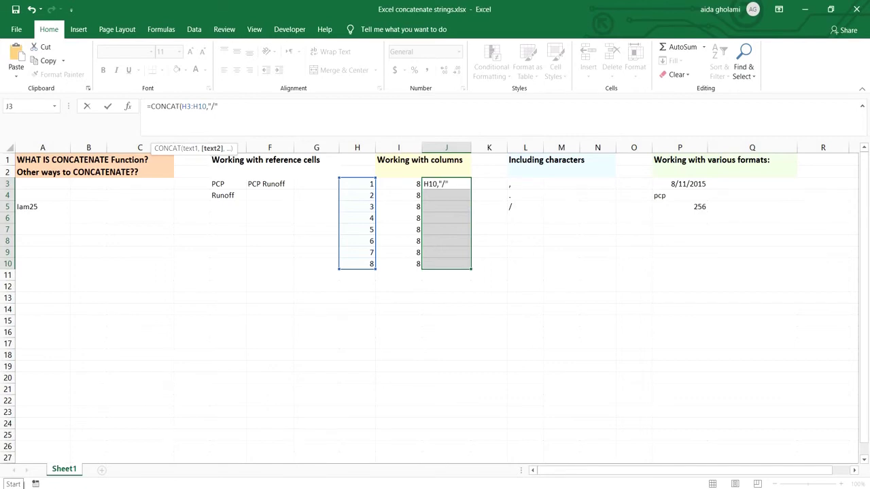
type("/\",")
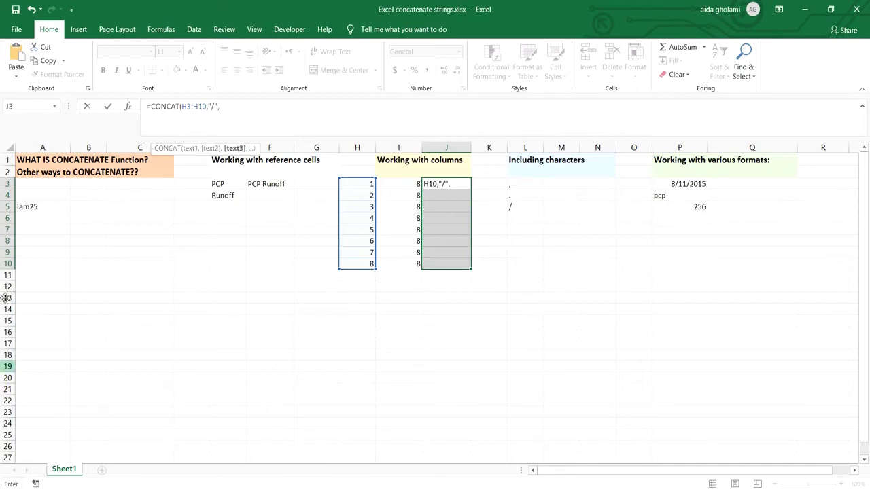
left_click_drag(408, 190, 407, 264)
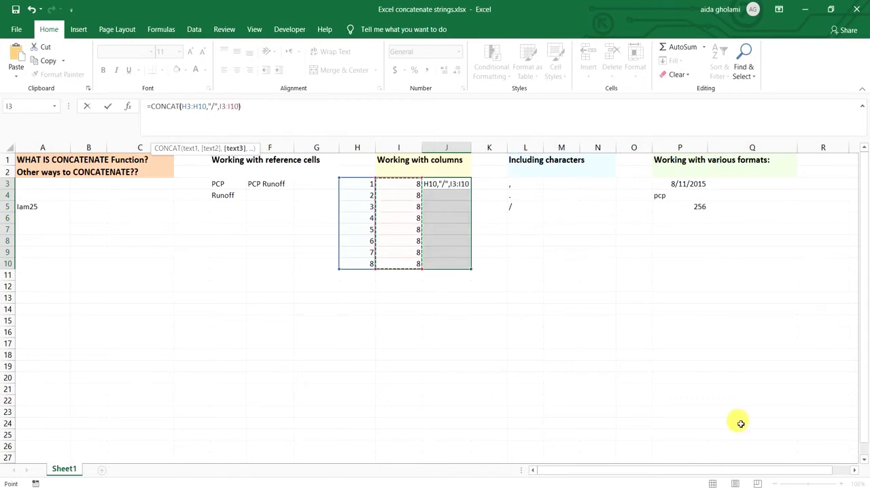
type(")")
key("Return")
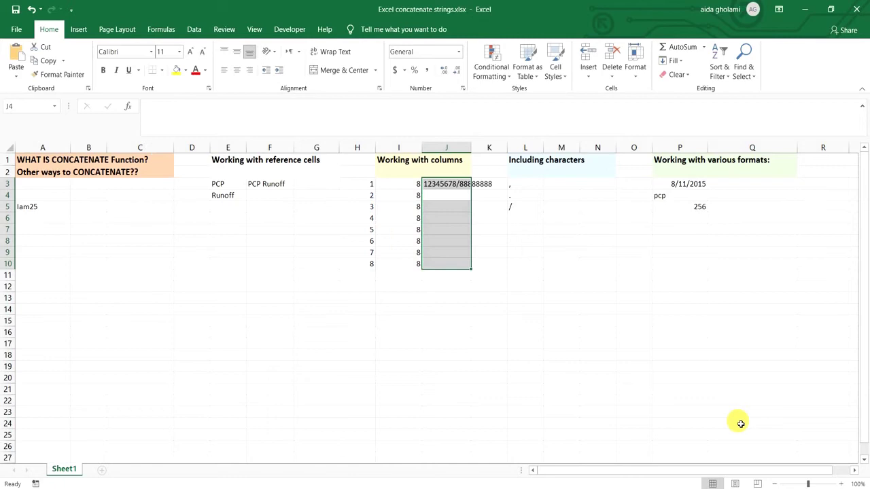
- Change J3's formula to =CONCAT(H3,"/",I3) so it shows 1/8
left_click(465, 185)
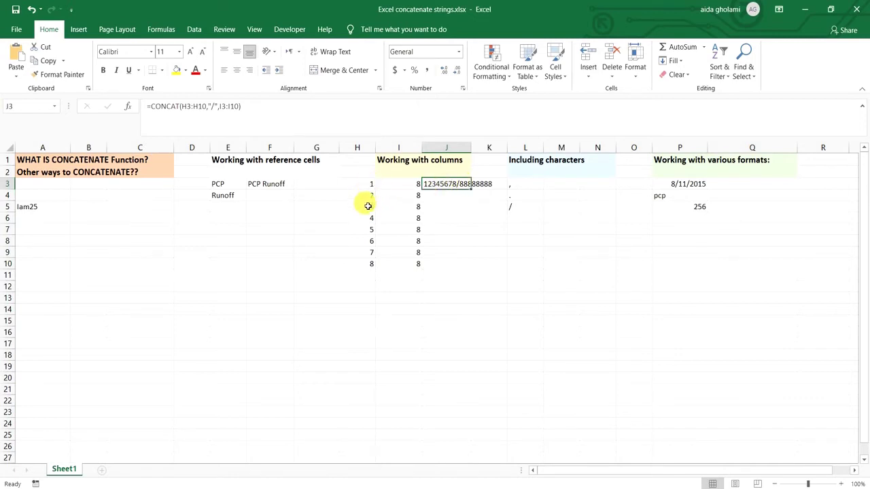
double_click(462, 184)
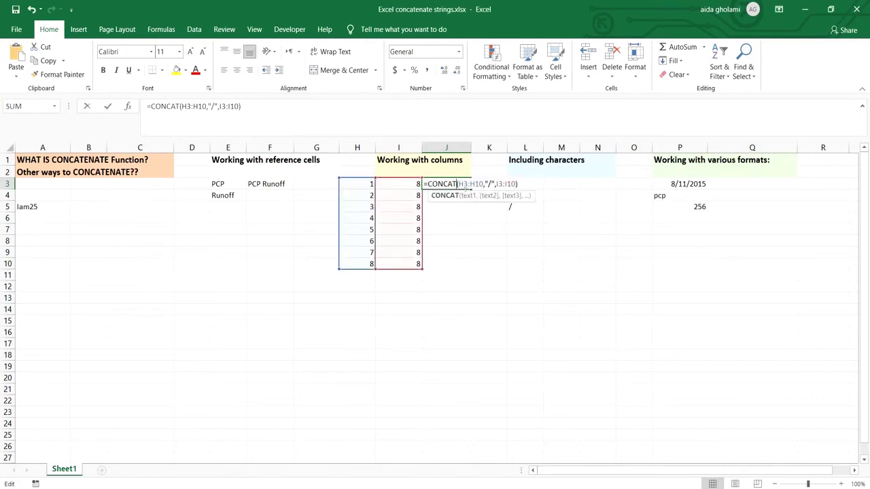
left_click_drag(459, 184, 518, 184)
key("Delete")
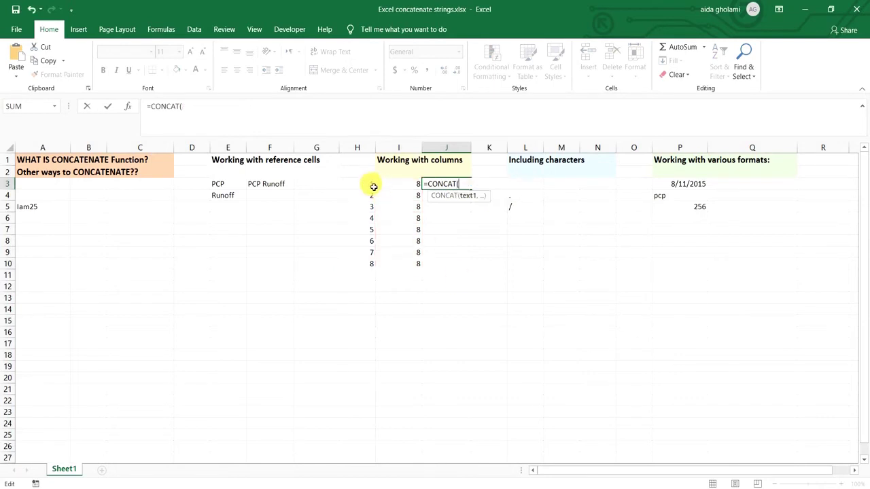
left_click(373, 187)
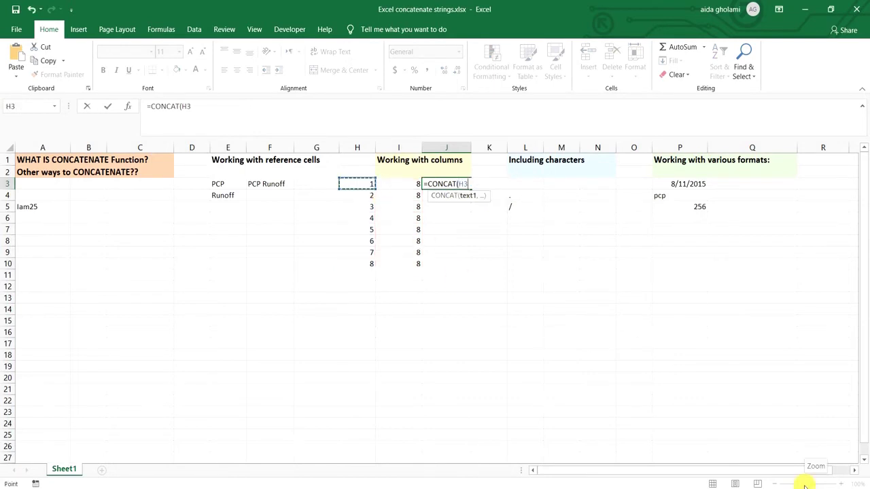
type(",")
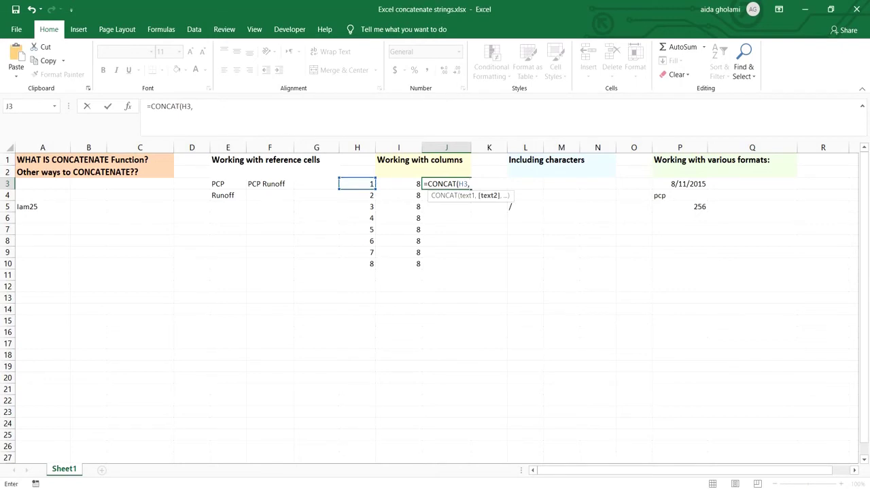
type("\"/\",")
left_click(404, 184)
type(")")
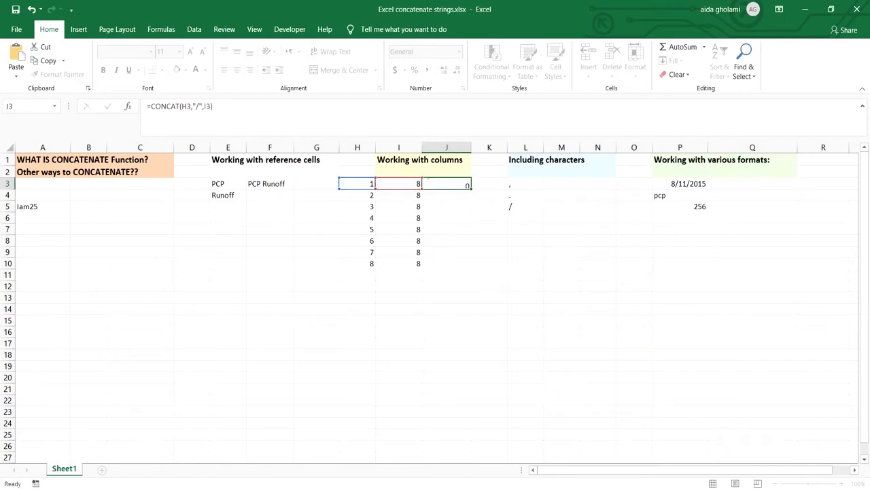
key("Return")
- Fill J3's formula down through J10 to get 1/8 through 8/8
left_click(459, 185)
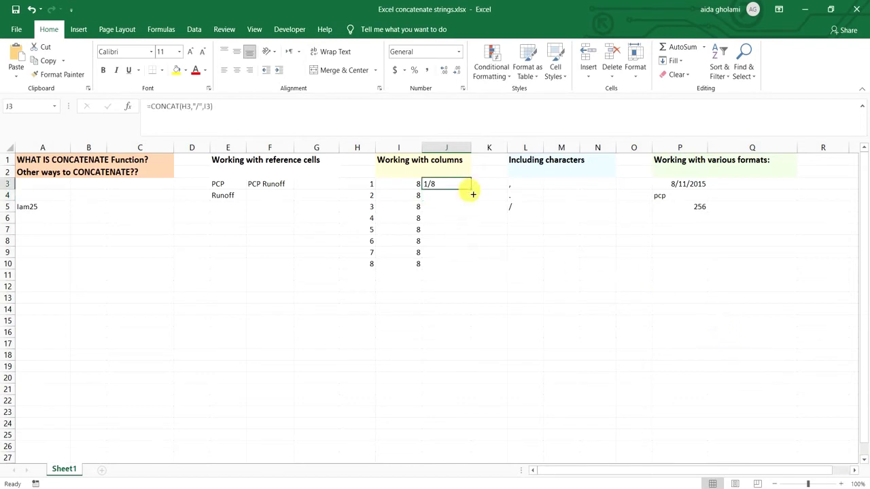
left_click_drag(470, 190, 468, 267)
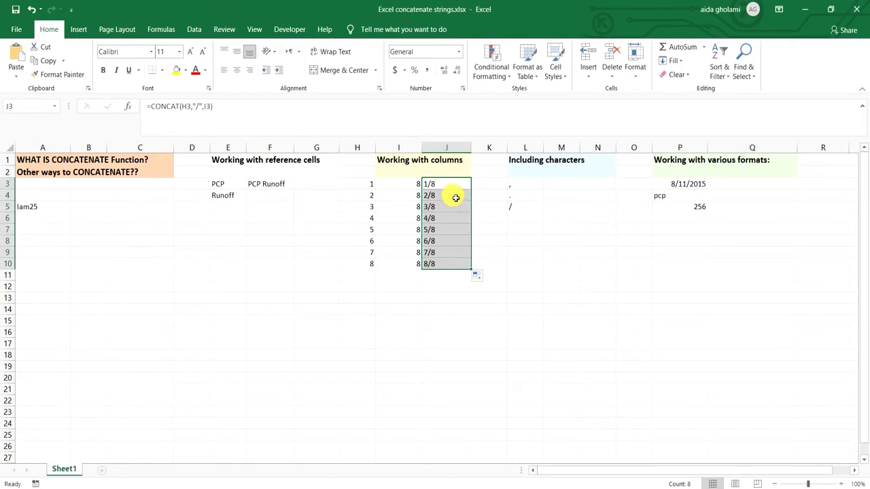
left_click(542, 231)
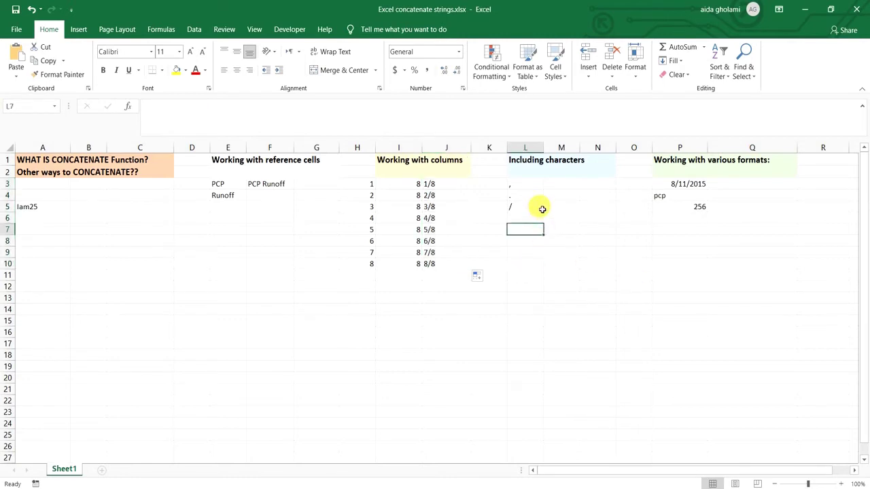
- Enter =CONCAT(E3,".",E4) in M3 so it displays PCP.Runoff
left_click(527, 195)
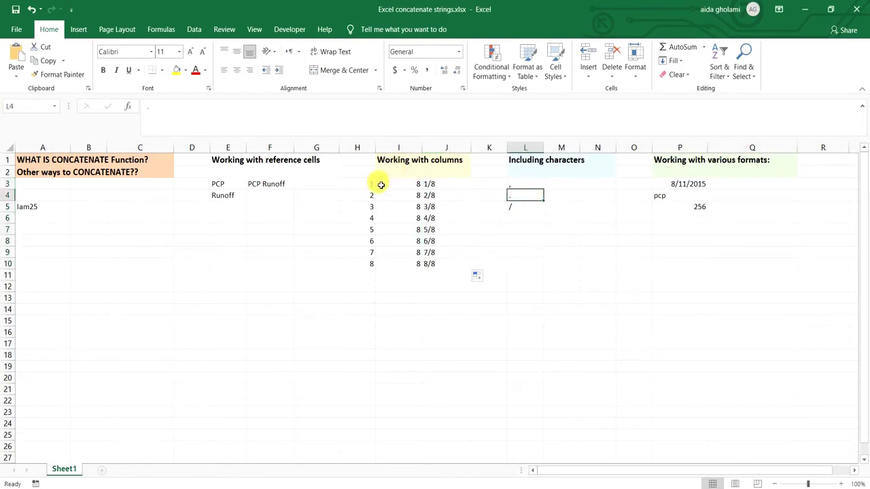
double_click(440, 186)
key("Return")
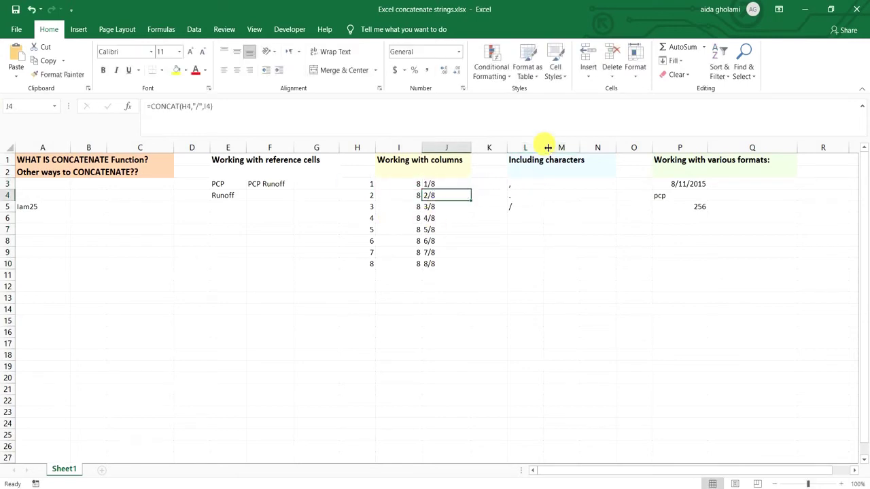
left_click(561, 183)
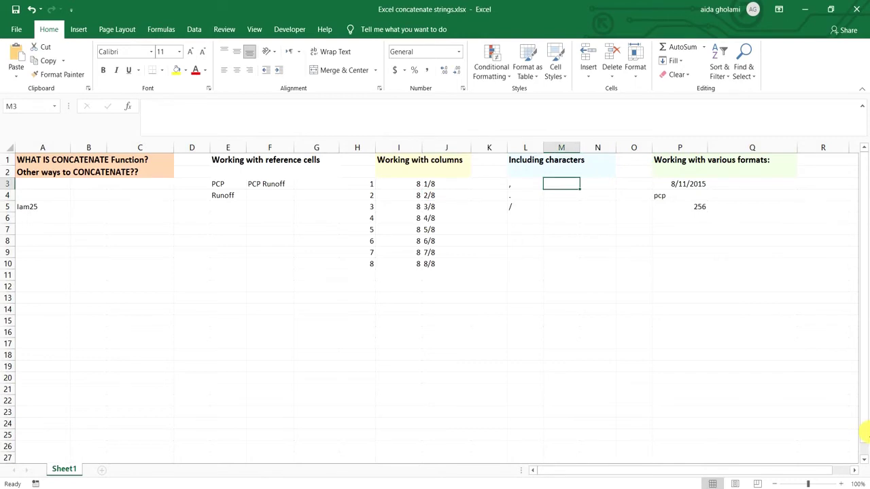
type("=co")
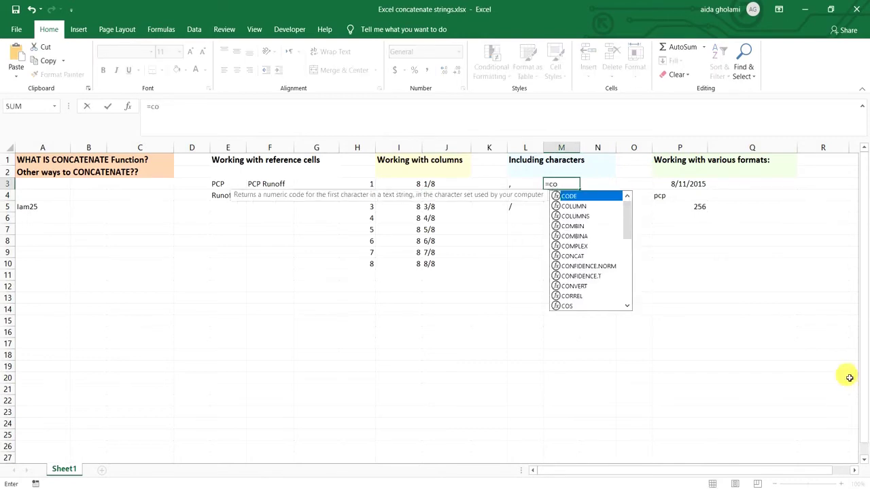
type("n")
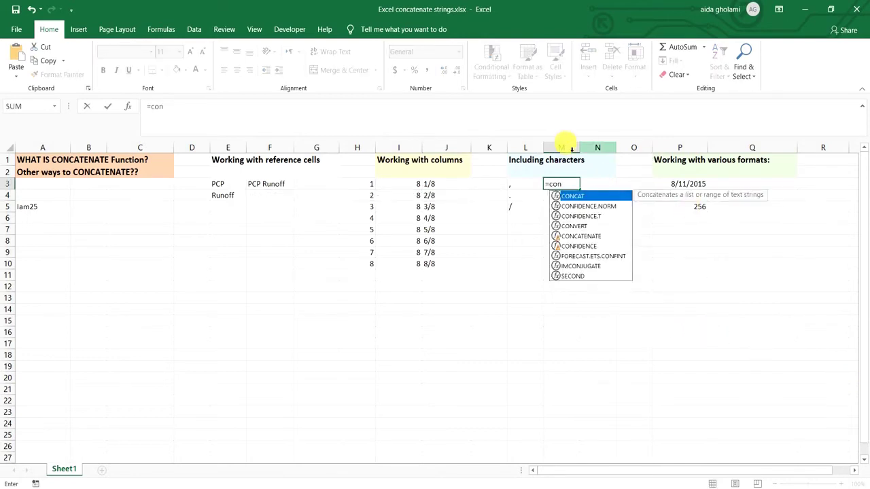
double_click(568, 197)
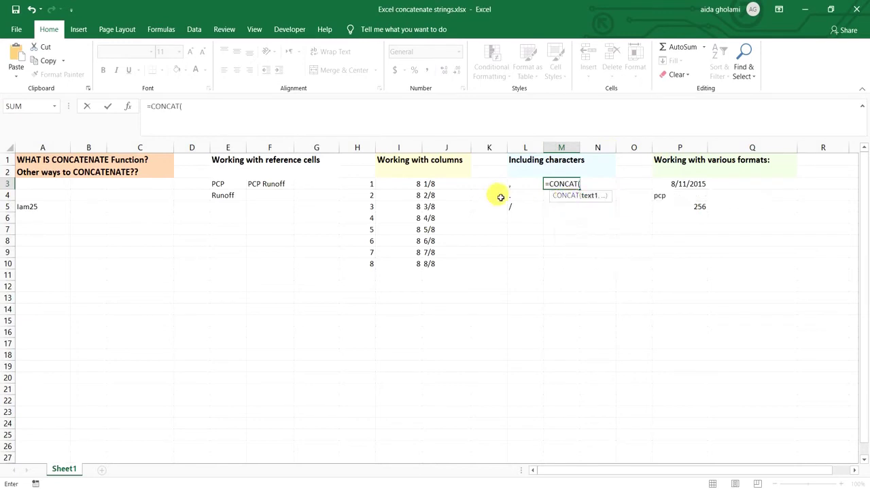
left_click(231, 183)
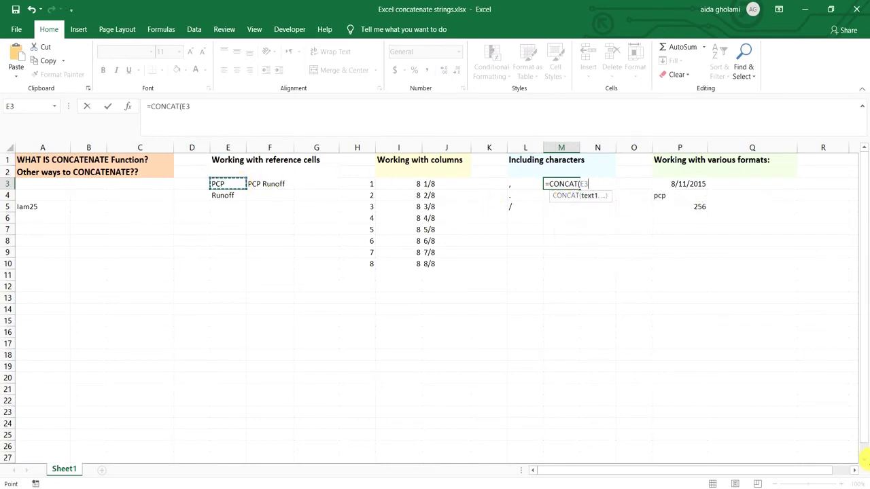
type(",\".")
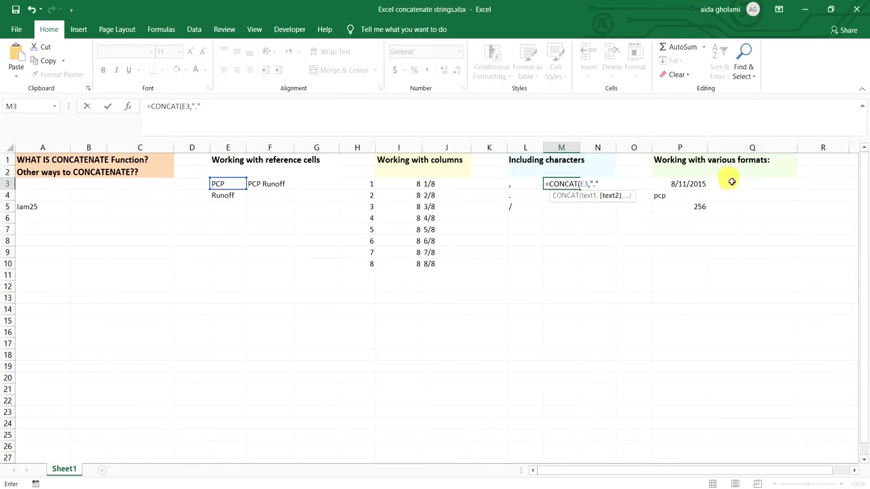
type(",")
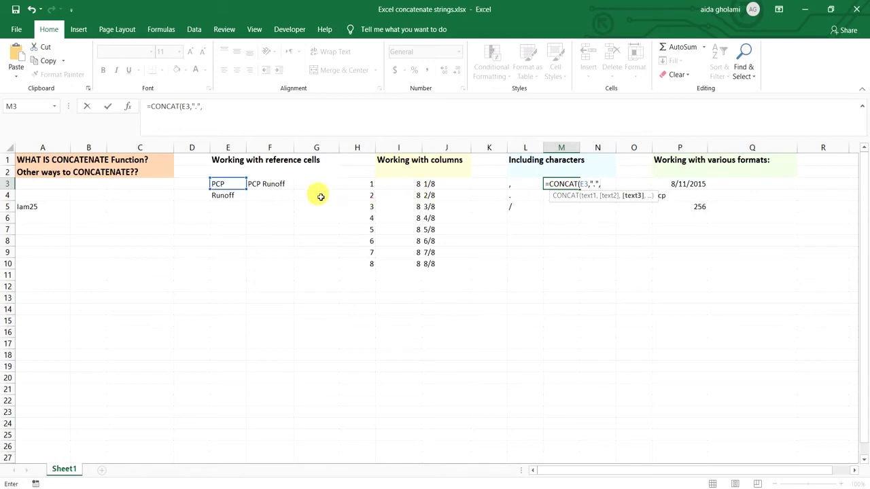
left_click(239, 196)
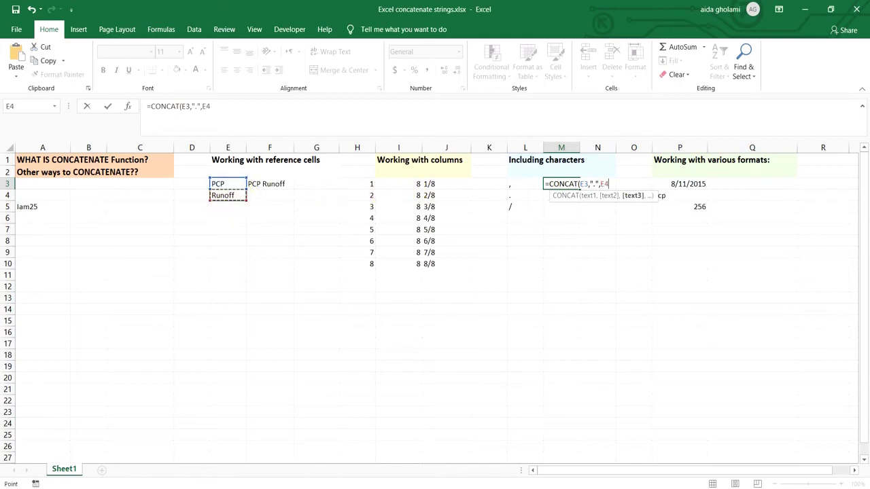
type(")")
key("Return")
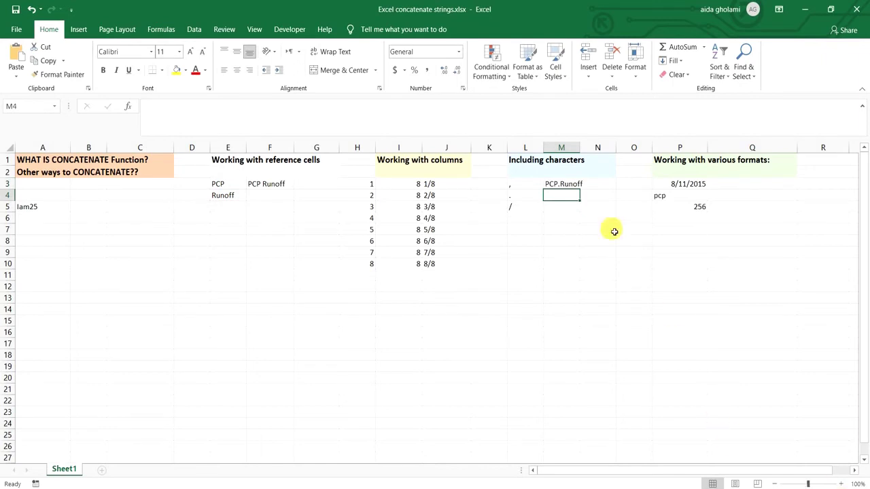
- Replace M3's literal period with a reference to L4, making =CONCAT(E3,L4,E4)
double_click(564, 186)
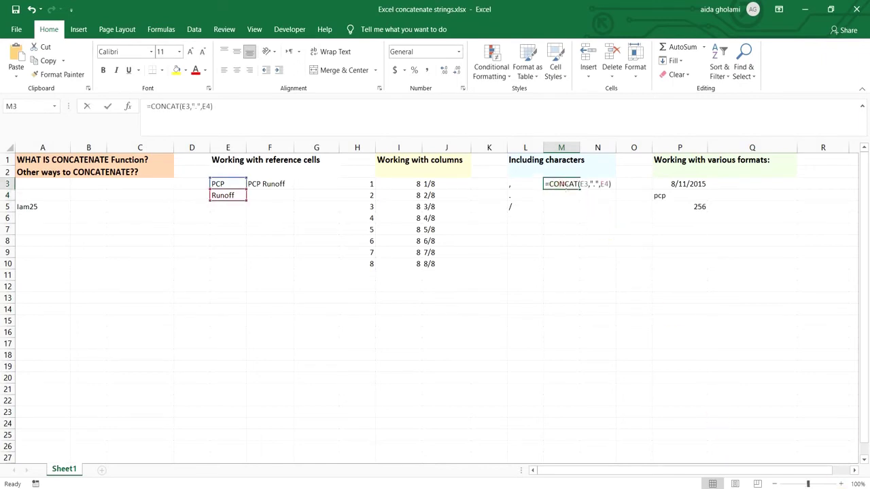
key("Return")
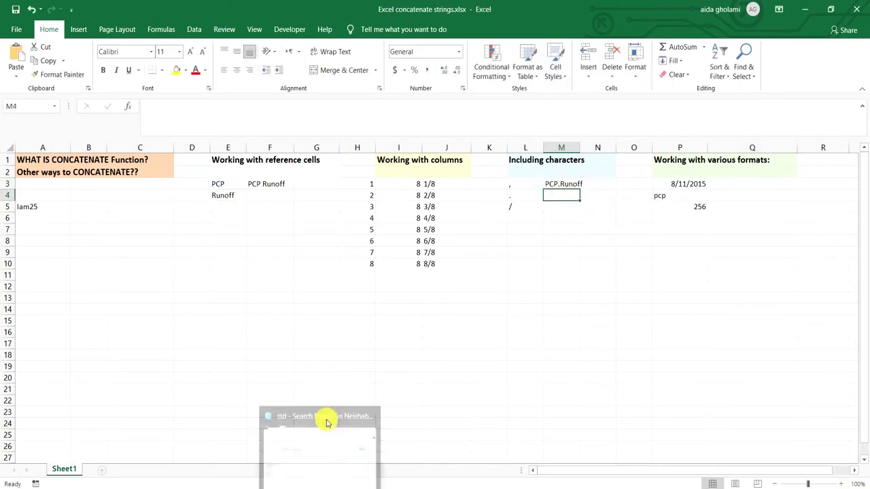
double_click(566, 186)
left_click(598, 184)
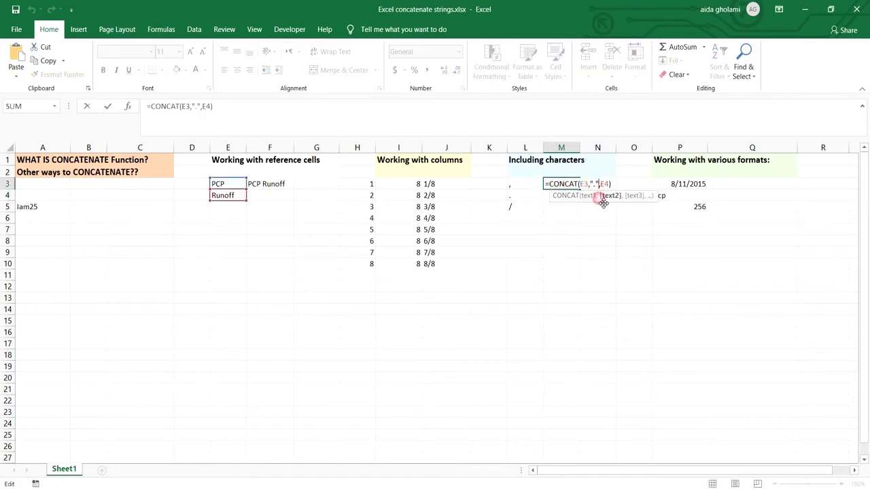
key("BackSpace")
key("BackSpace")
key("BackSpace")
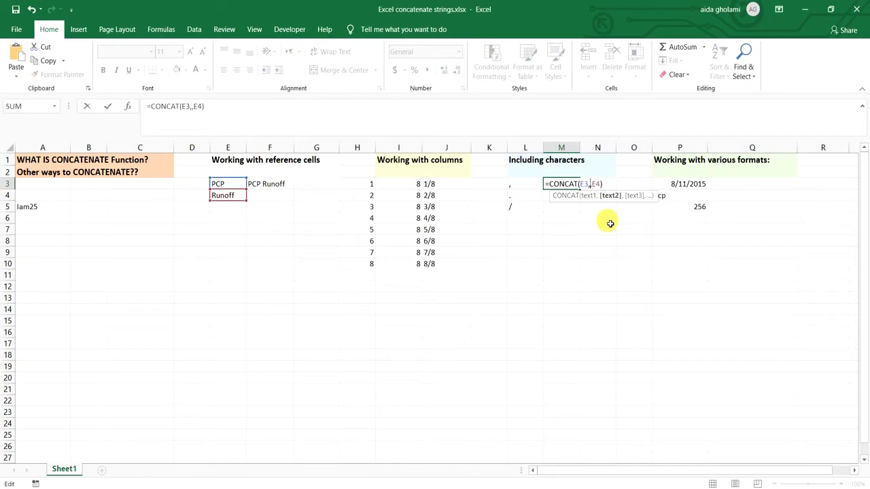
left_click(525, 194)
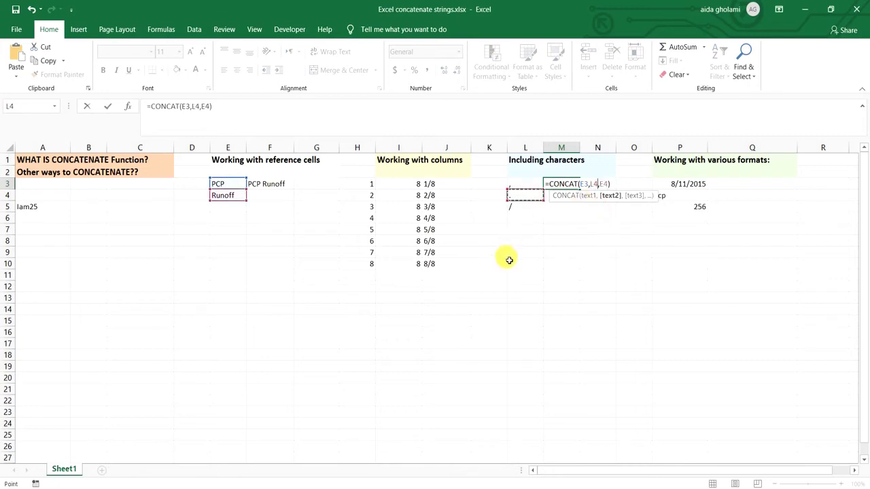
key("Return")
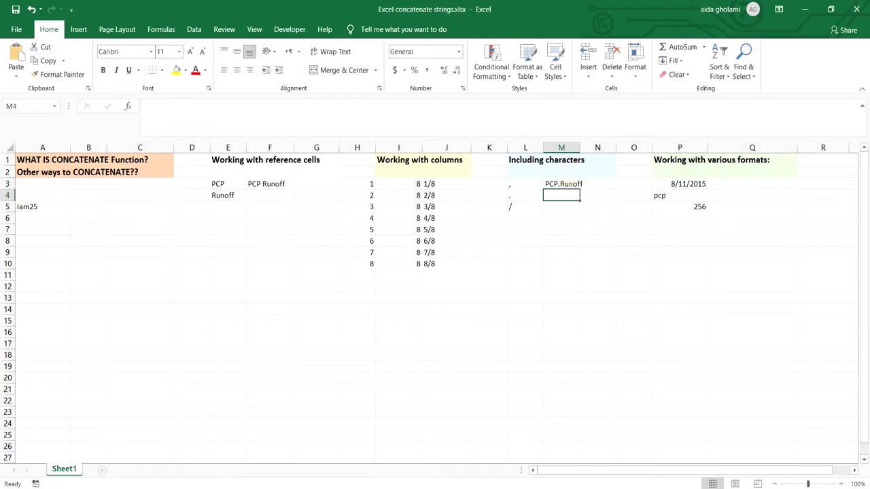
- Enter =CONCAT(".","/") in M4 so it displays ./
type("=")
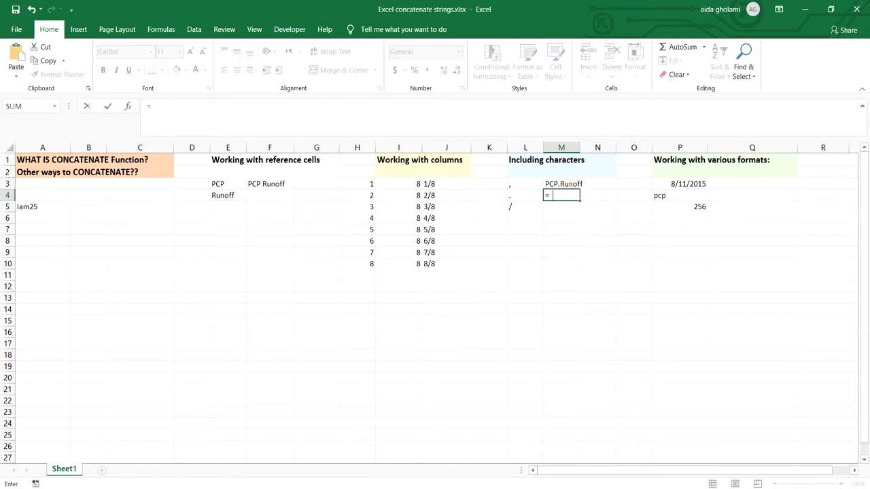
type("con")
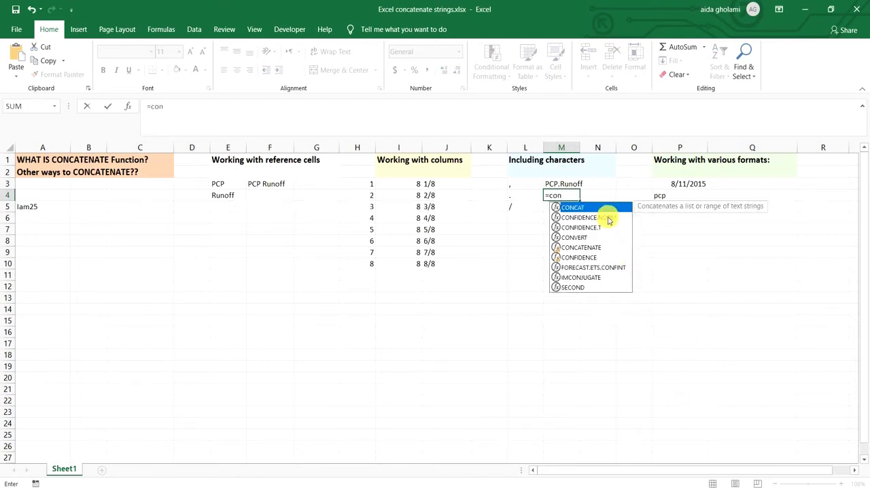
left_click(602, 206)
double_click(566, 196)
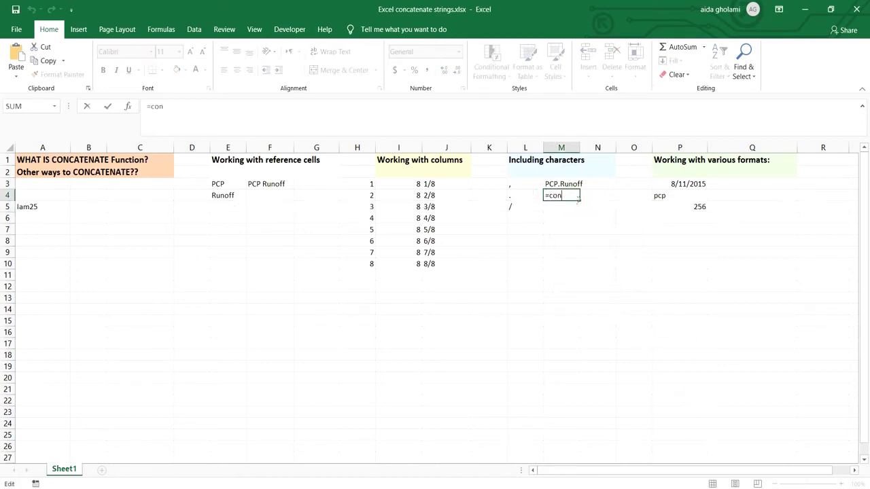
left_click(577, 247)
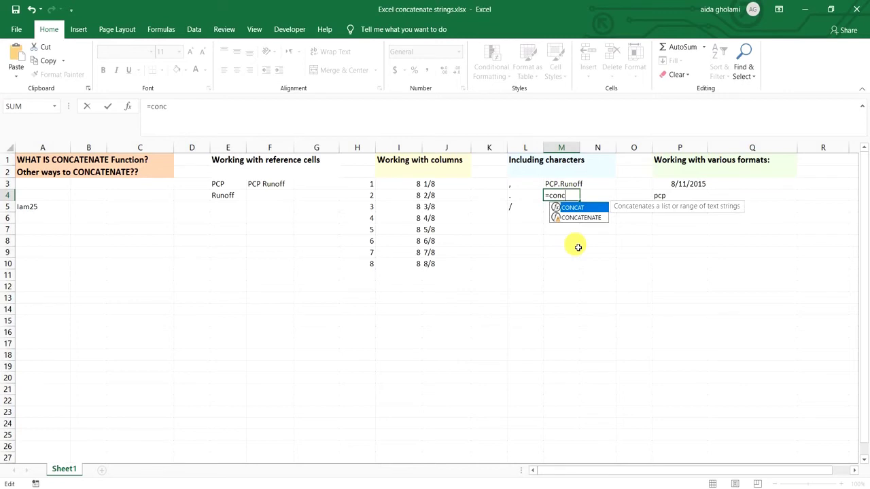
double_click(581, 208)
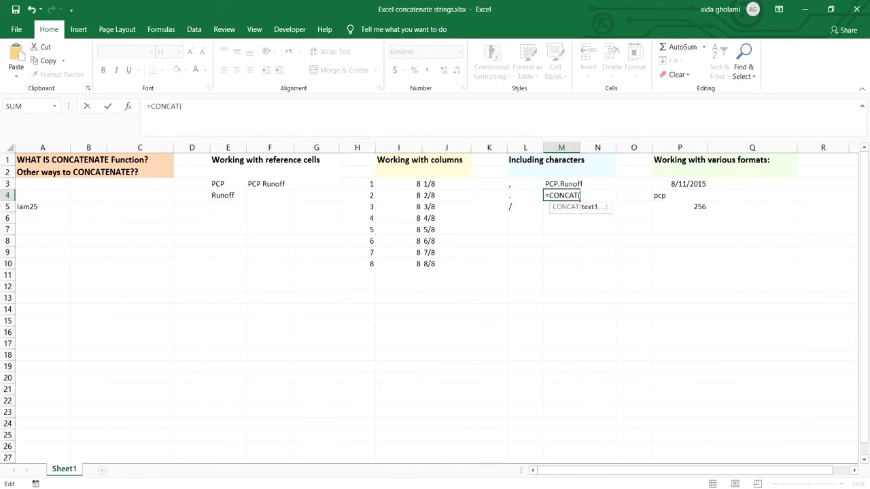
type("\".\",\"/\")")
key("Return")
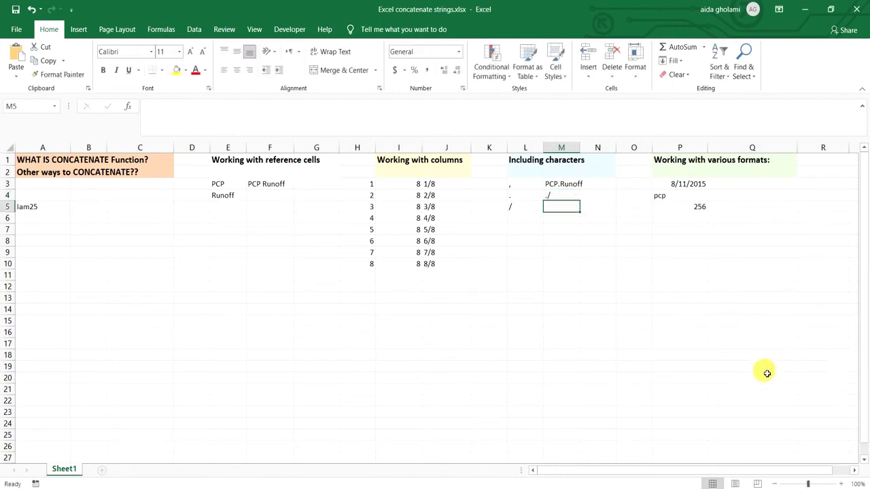
left_click(741, 185)
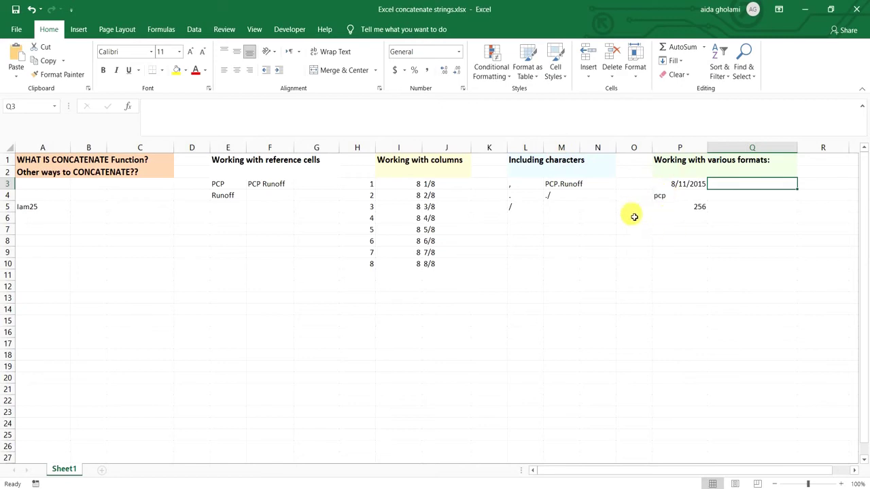
left_click(694, 185)
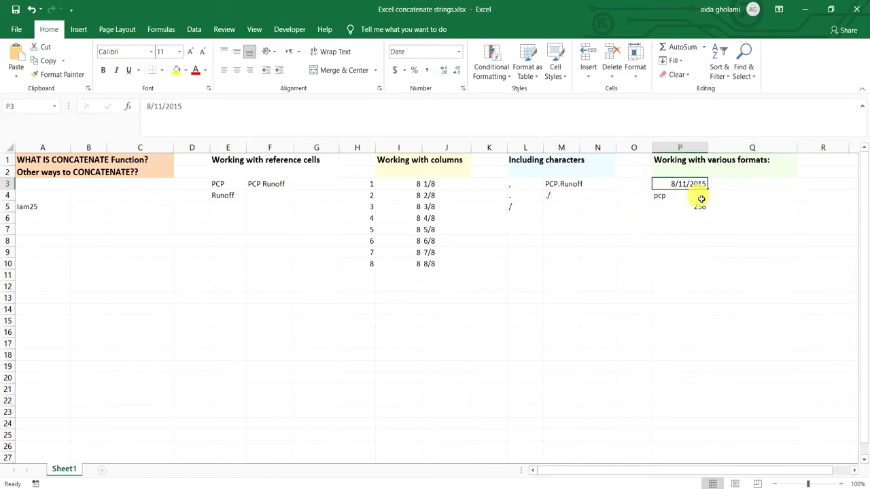
left_click(701, 198)
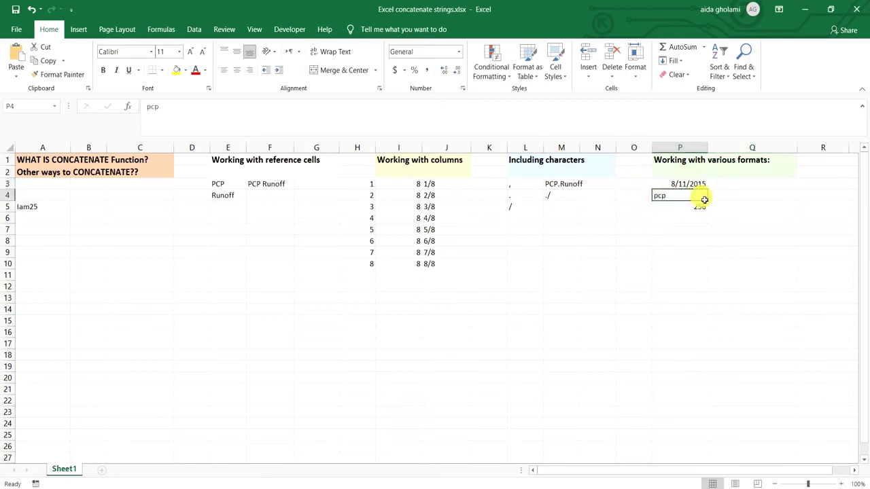
left_click(702, 209)
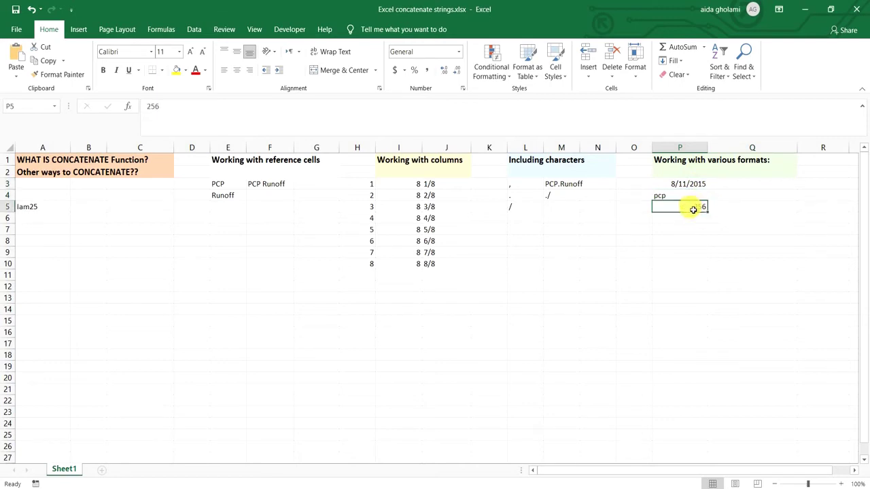
left_click(734, 188)
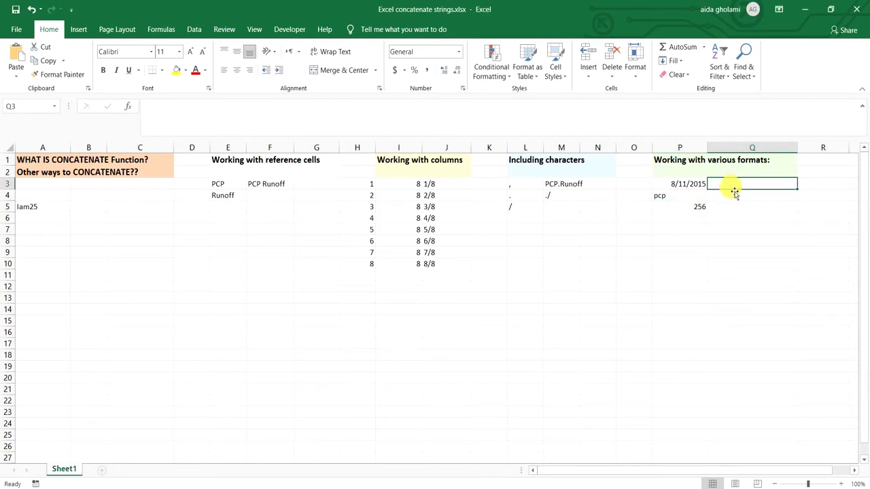
- Enter =CONCAT(P4," in ",P3," is ",P5) in Q3, showing "pcp in 42227 is 256"
type("=")
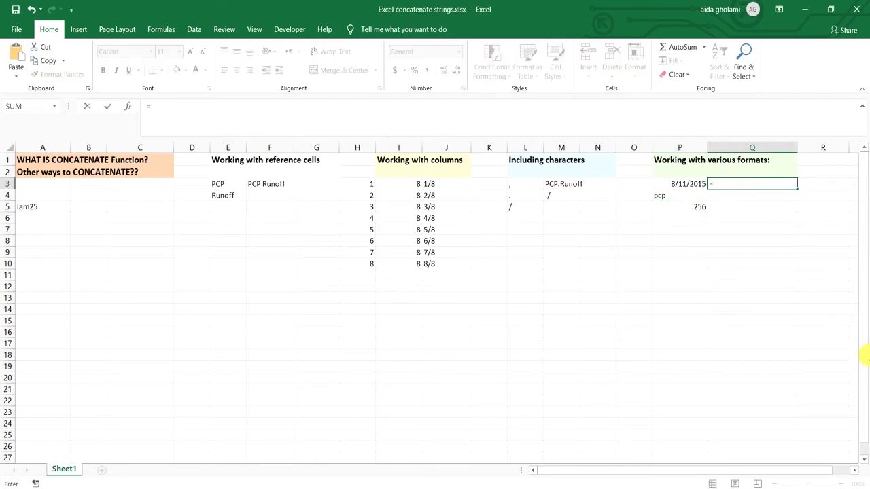
type("co")
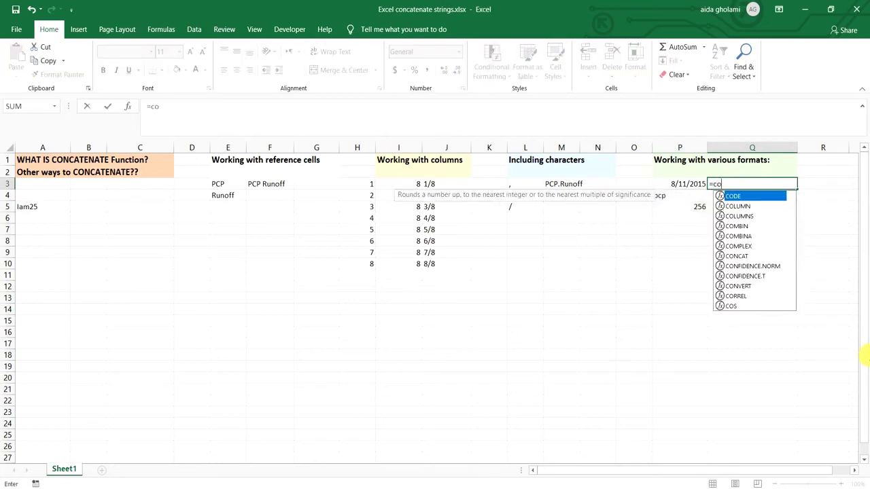
type("n")
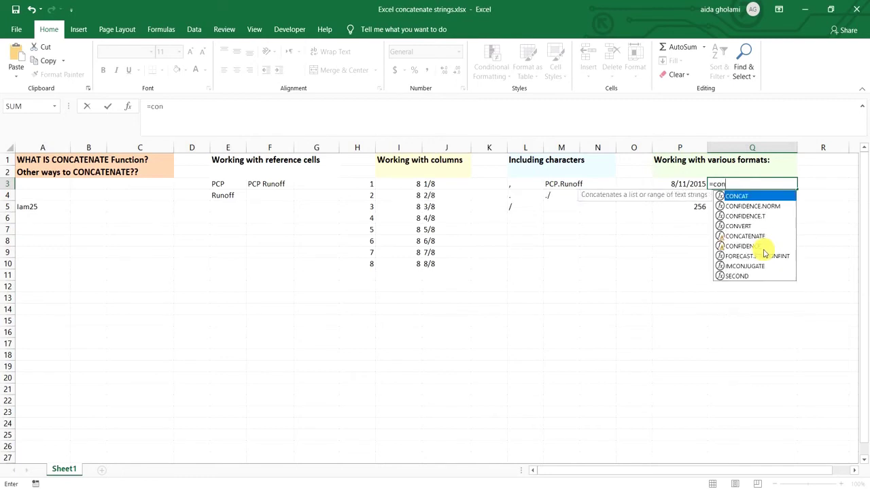
double_click(755, 197)
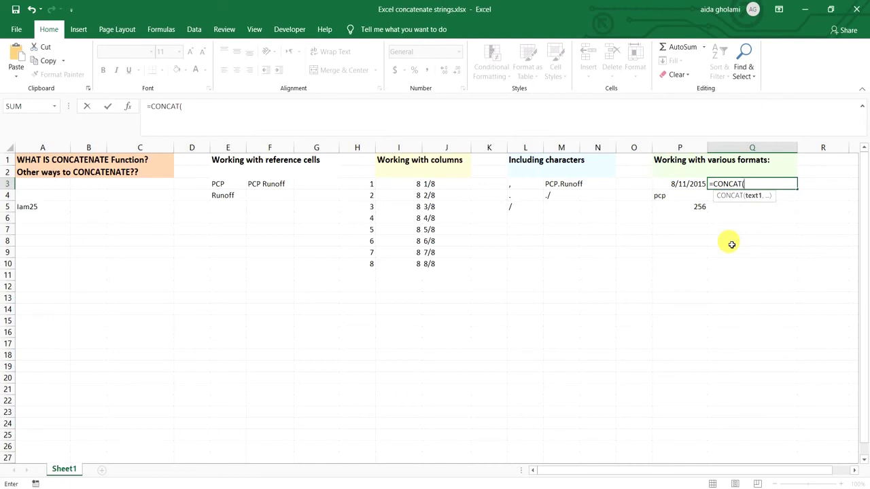
left_click(693, 197)
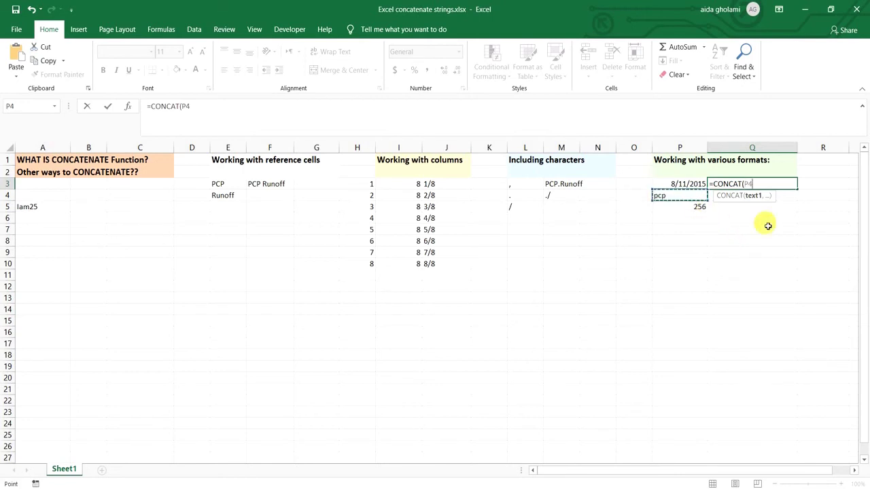
type(",\"")
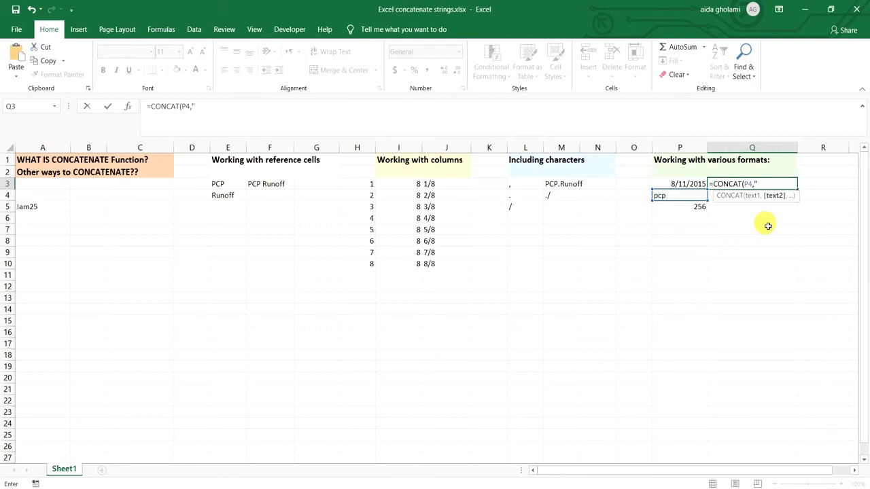
type(" in")
key("BackSpace")
type("\",")
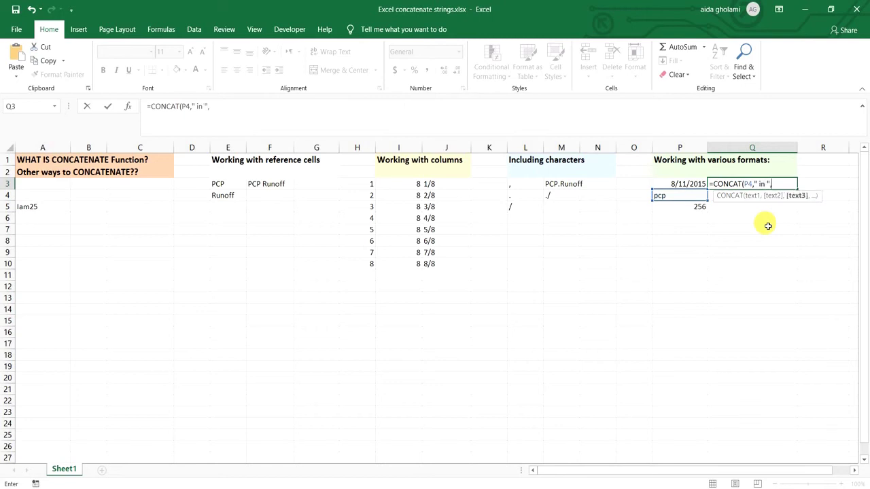
left_click(687, 184)
type(",")
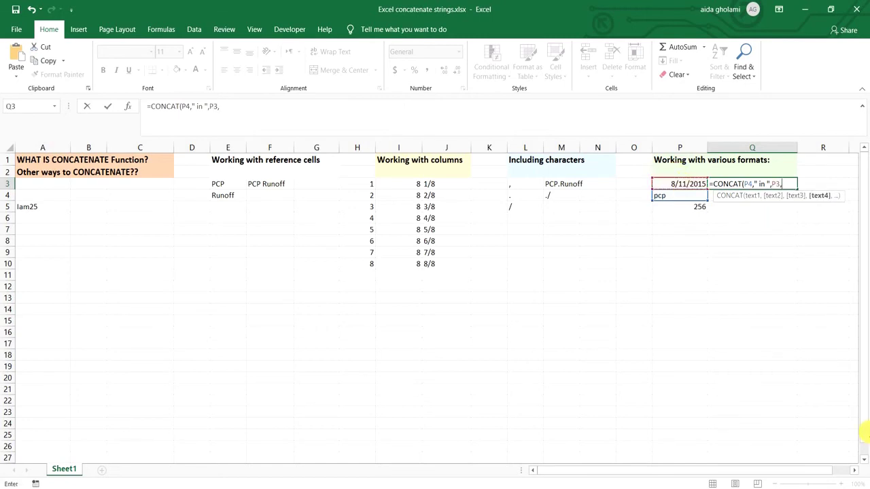
type("\" is \",")
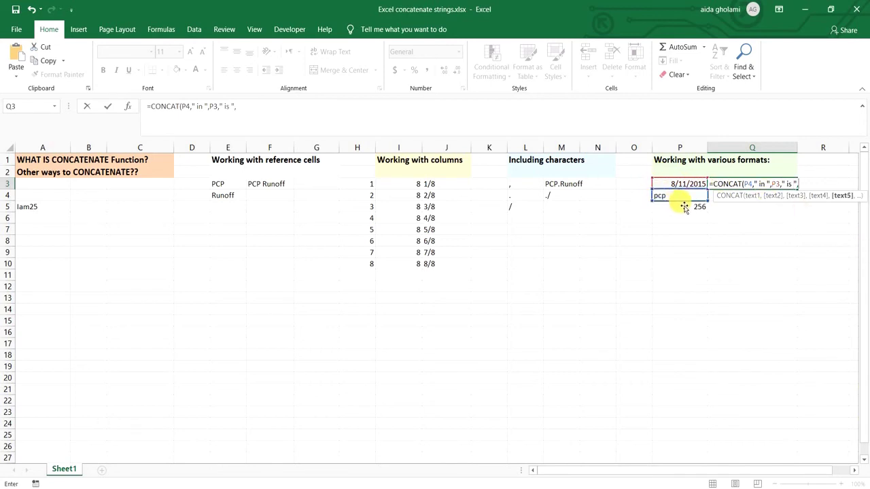
left_click(684, 208)
type(")")
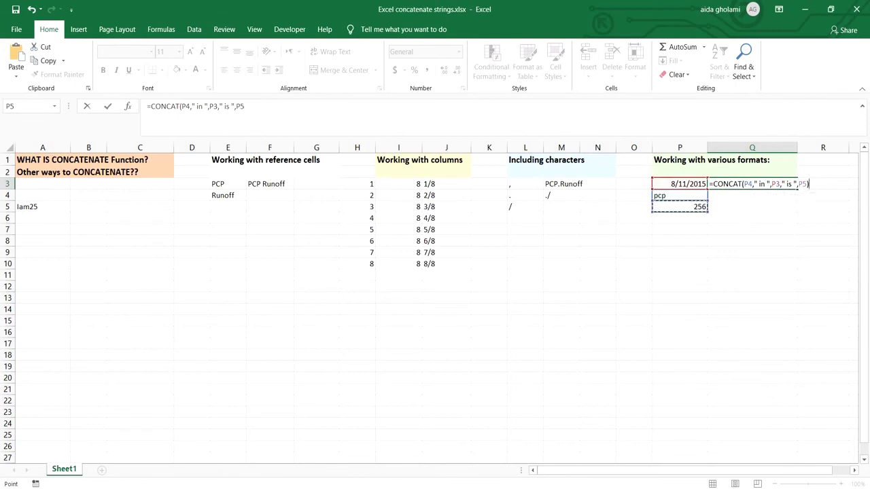
key("Return")
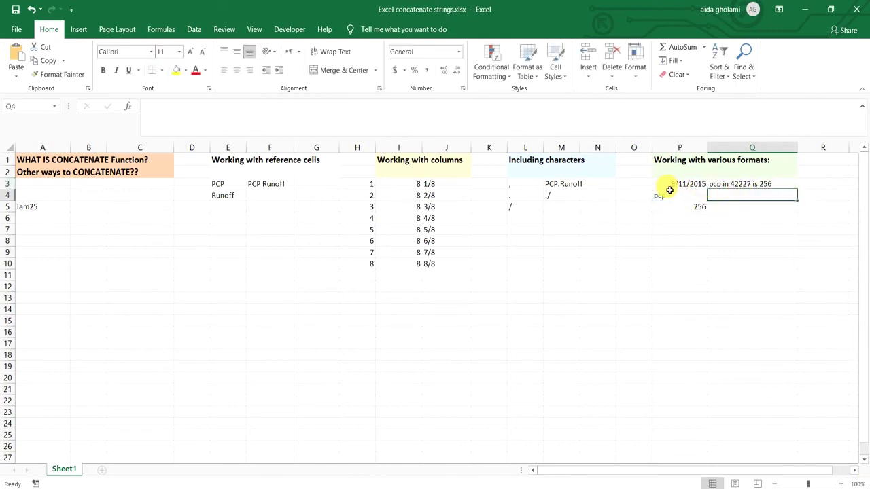
- Wrap the P3 reference in Q3's formula in quotes and commit to check the result
double_click(737, 184)
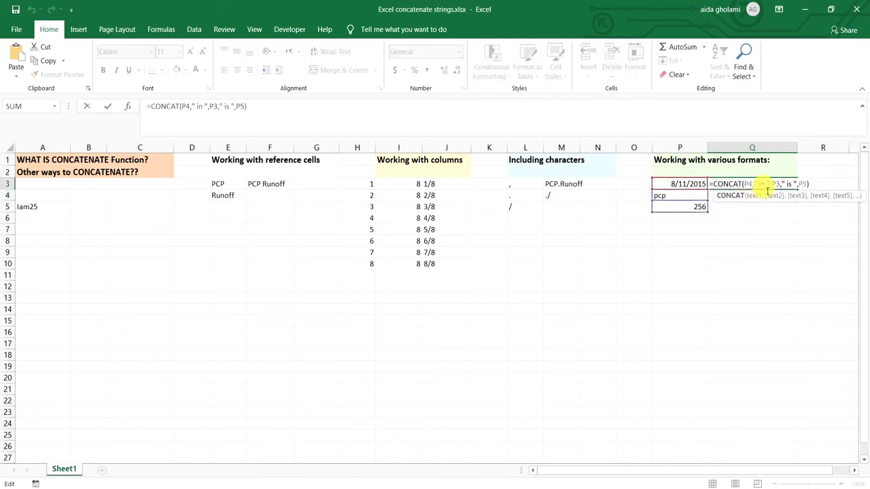
left_click(770, 184)
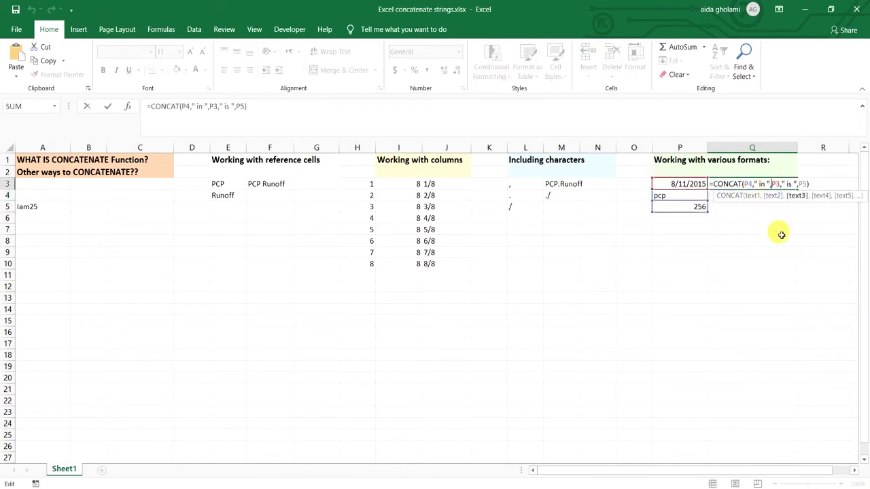
type("\",")
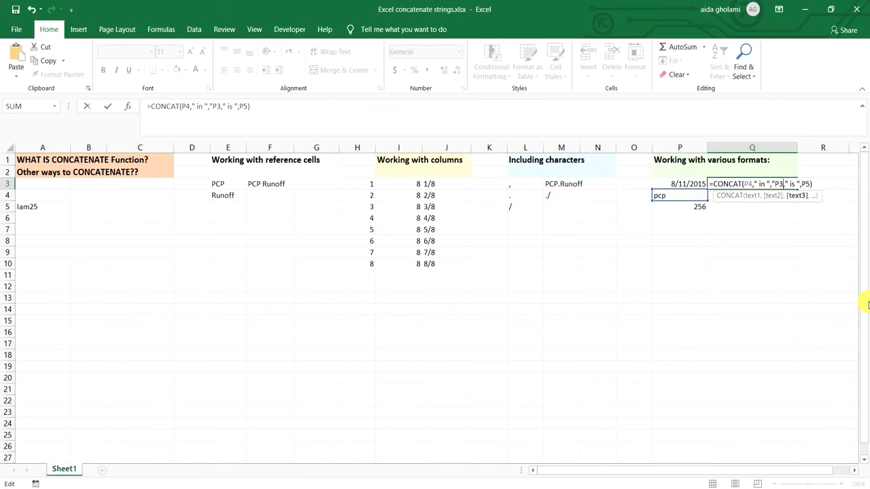
type("\"")
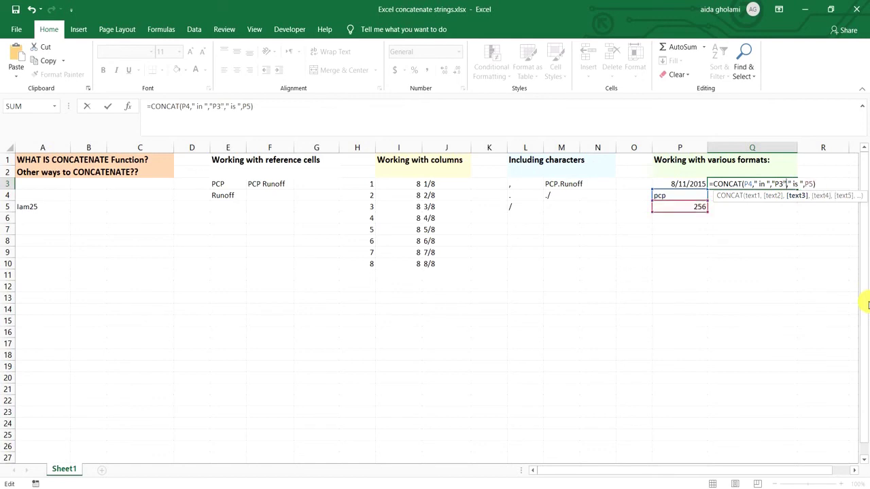
key("Return")
- Delete the P3 text and extra quote, leaving an empty argument between " in " and " is "
double_click(753, 188)
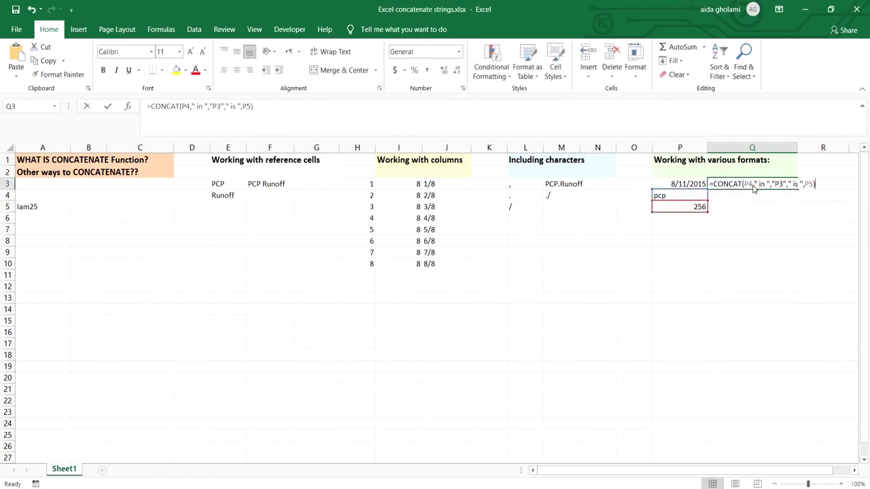
key("BackSpace")
key("BackSpace")
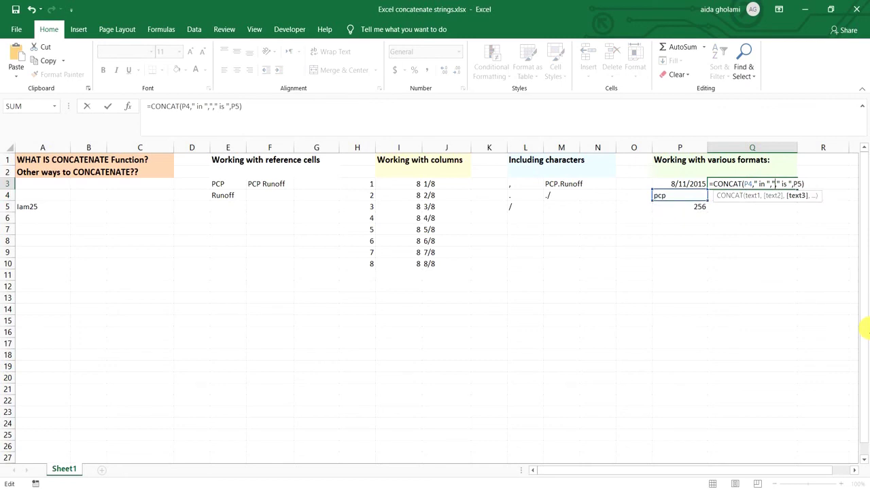
key("BackSpace")
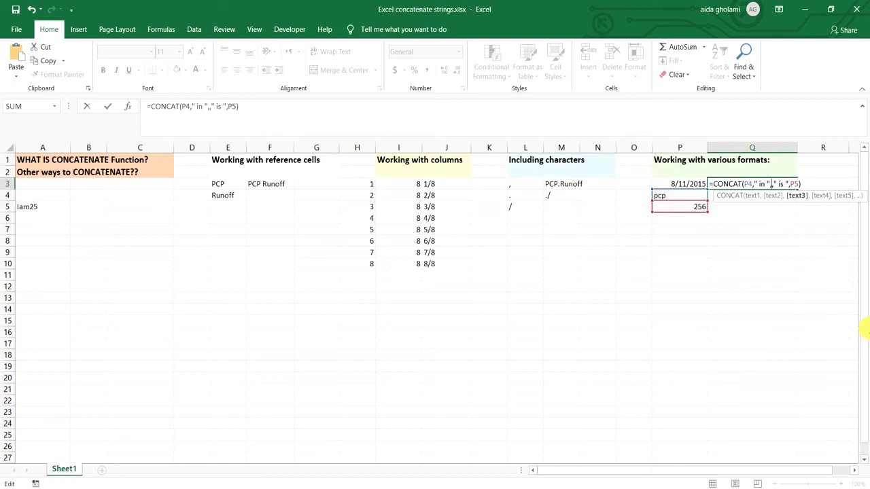
- Fill Q3's empty argument with TEXT(P3,"mm/dd/yy") so it reads "pcp in 08/11/15 is 256"
type("t")
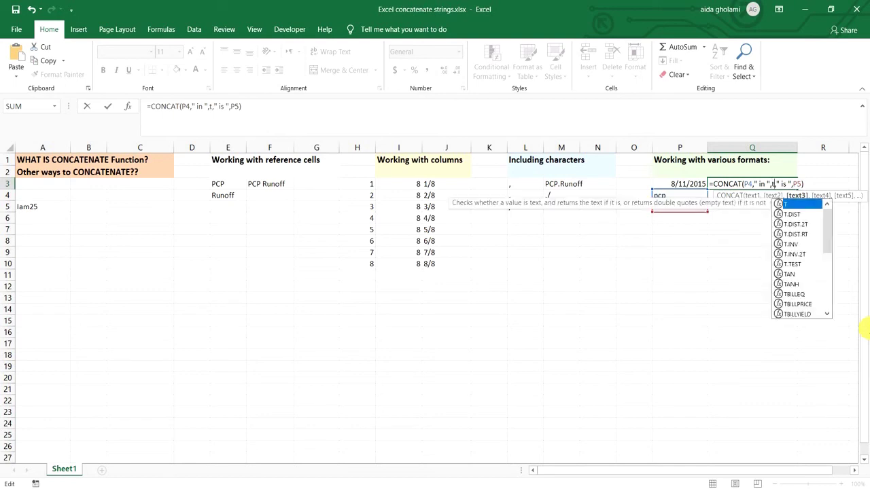
type("ex")
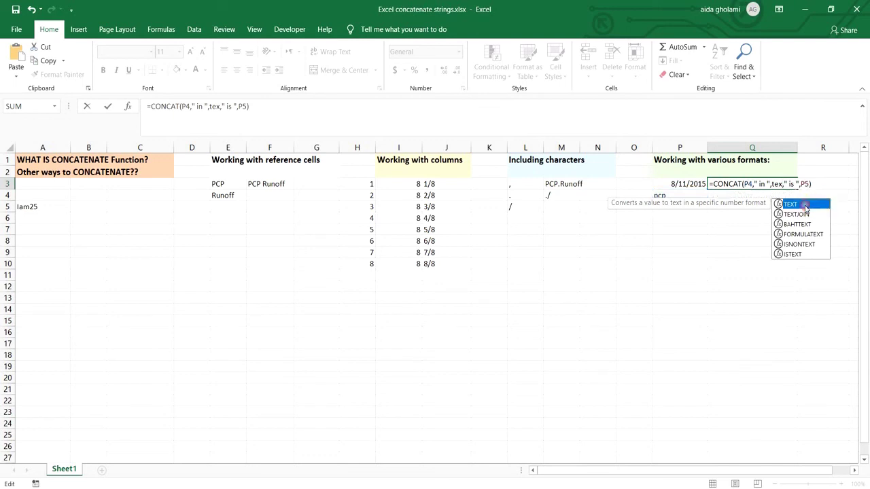
double_click(806, 205)
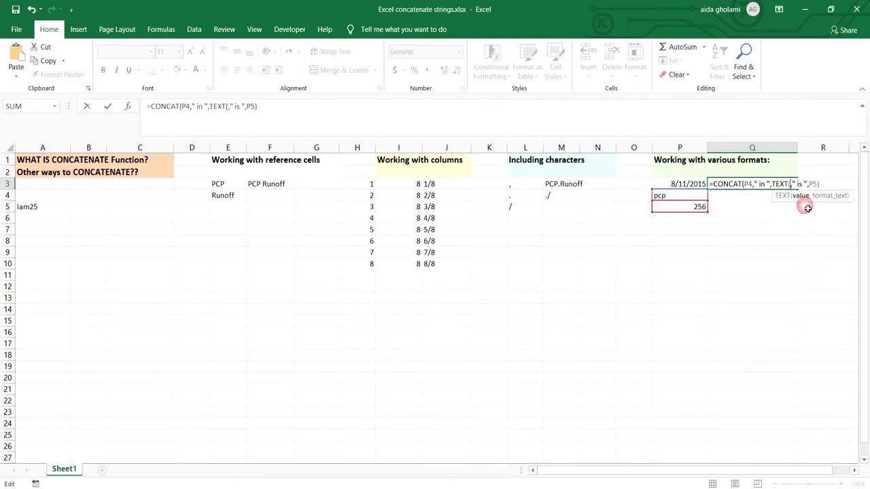
left_click(702, 187)
type(",")
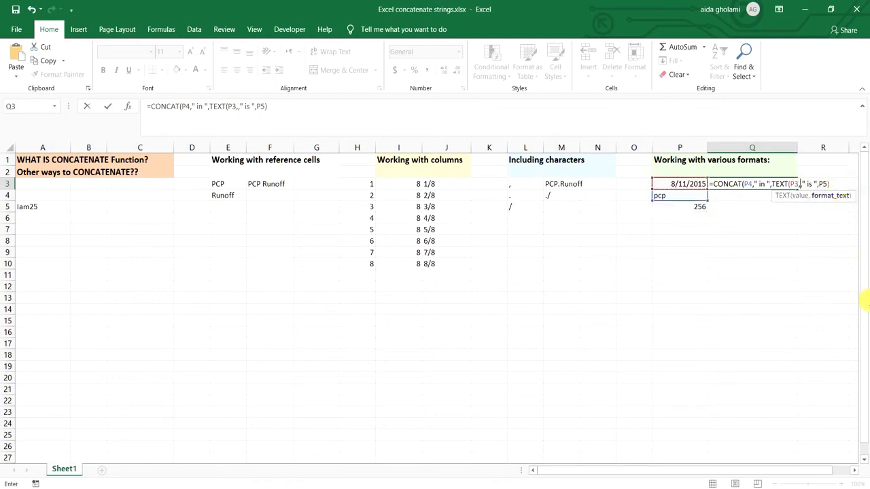
type("\"")
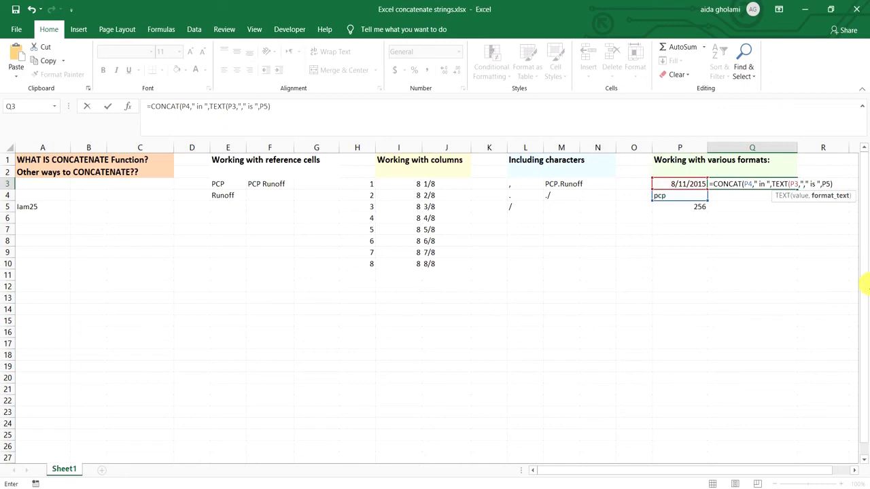
type("mm/dd/yy")
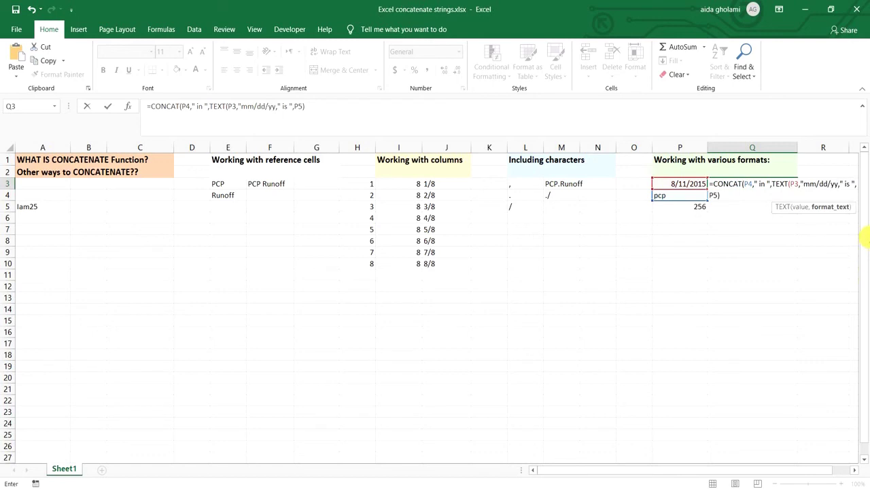
type("\"")
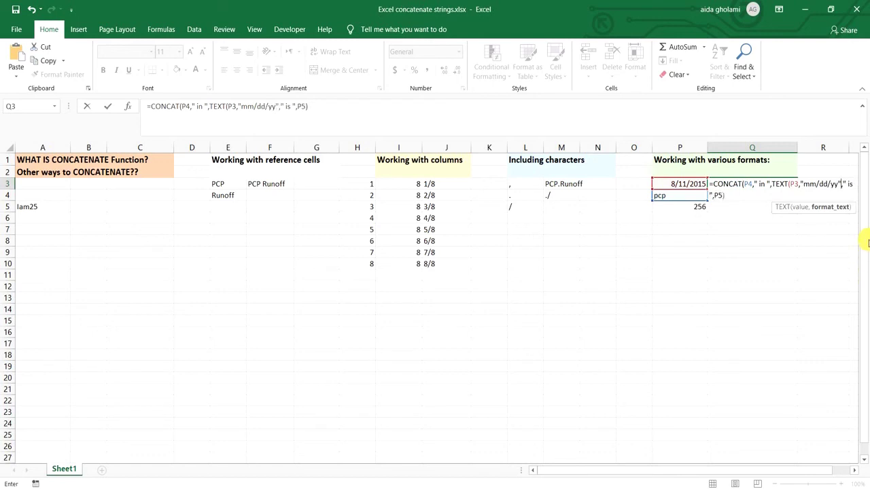
left_click(854, 470)
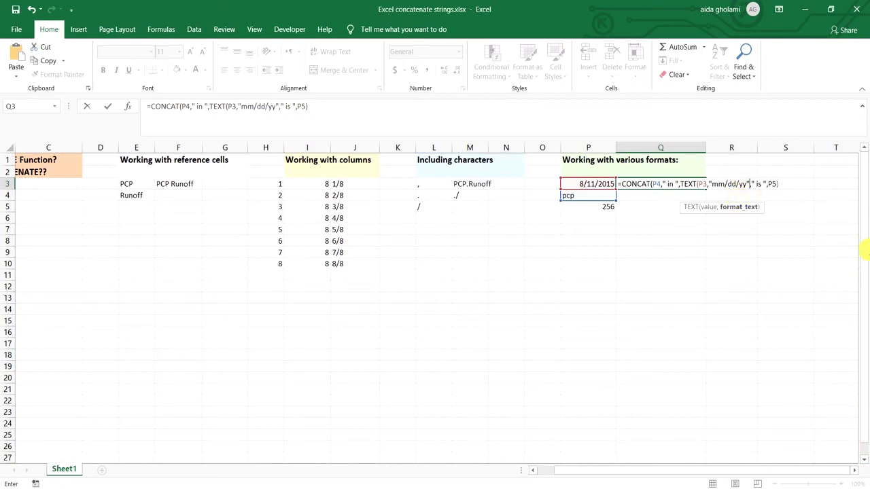
type(")")
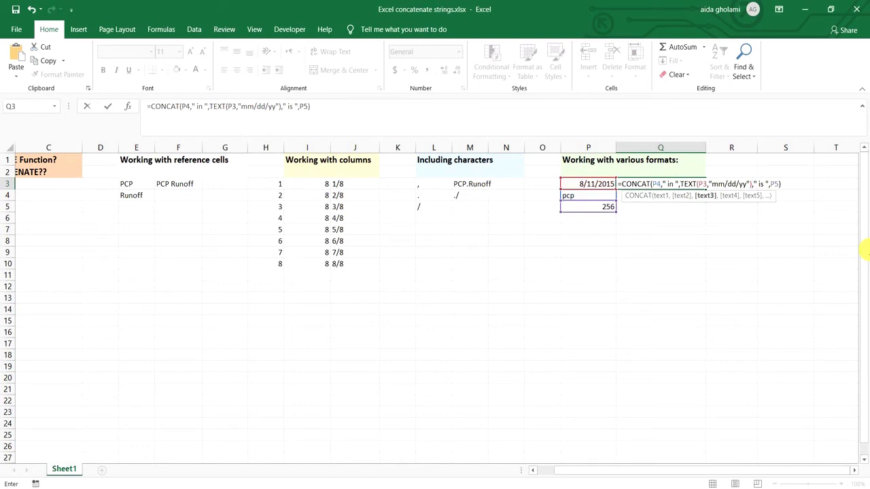
key("Return")
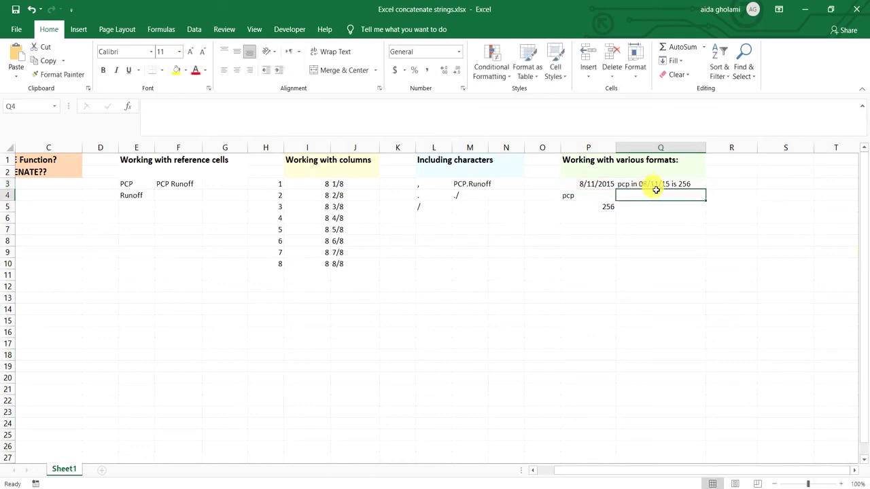